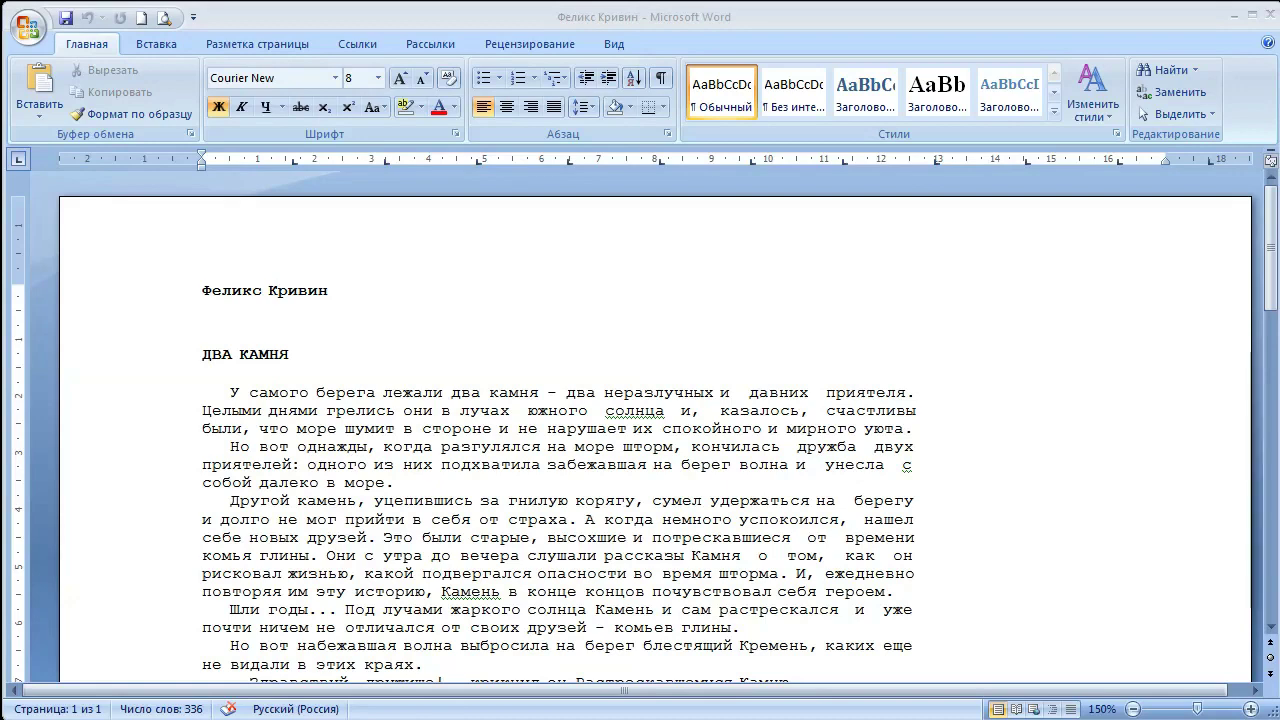
Try the opening of the story in Arial Narrow, then undo the font change.
left_click_drag(202, 290, 893, 591)
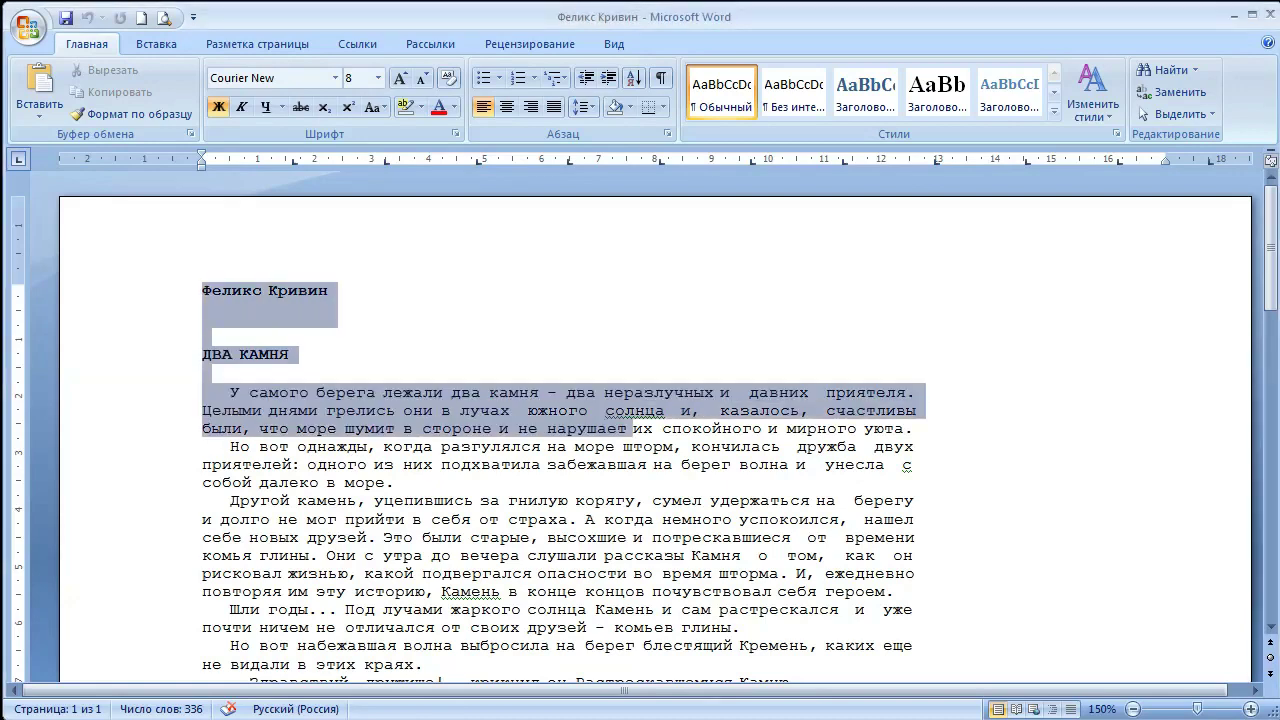
left_click(329, 290)
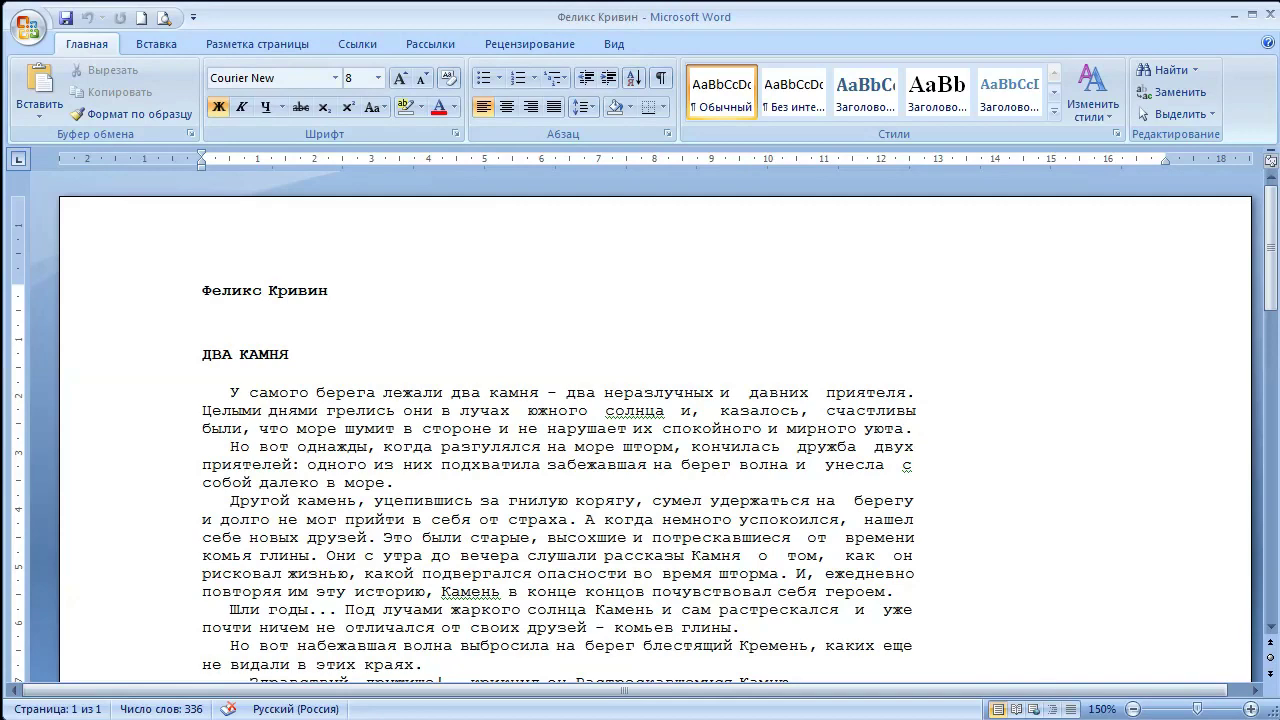
left_click_drag(202, 290, 740, 627)
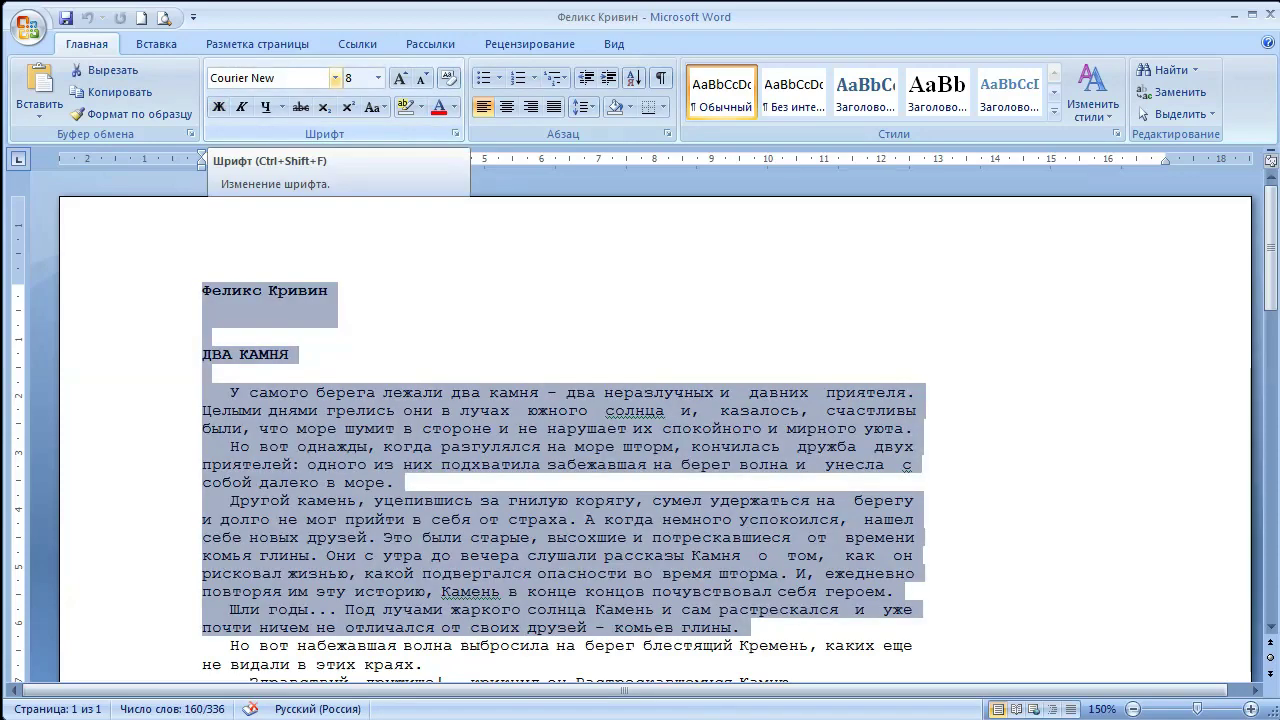
left_click(335, 78)
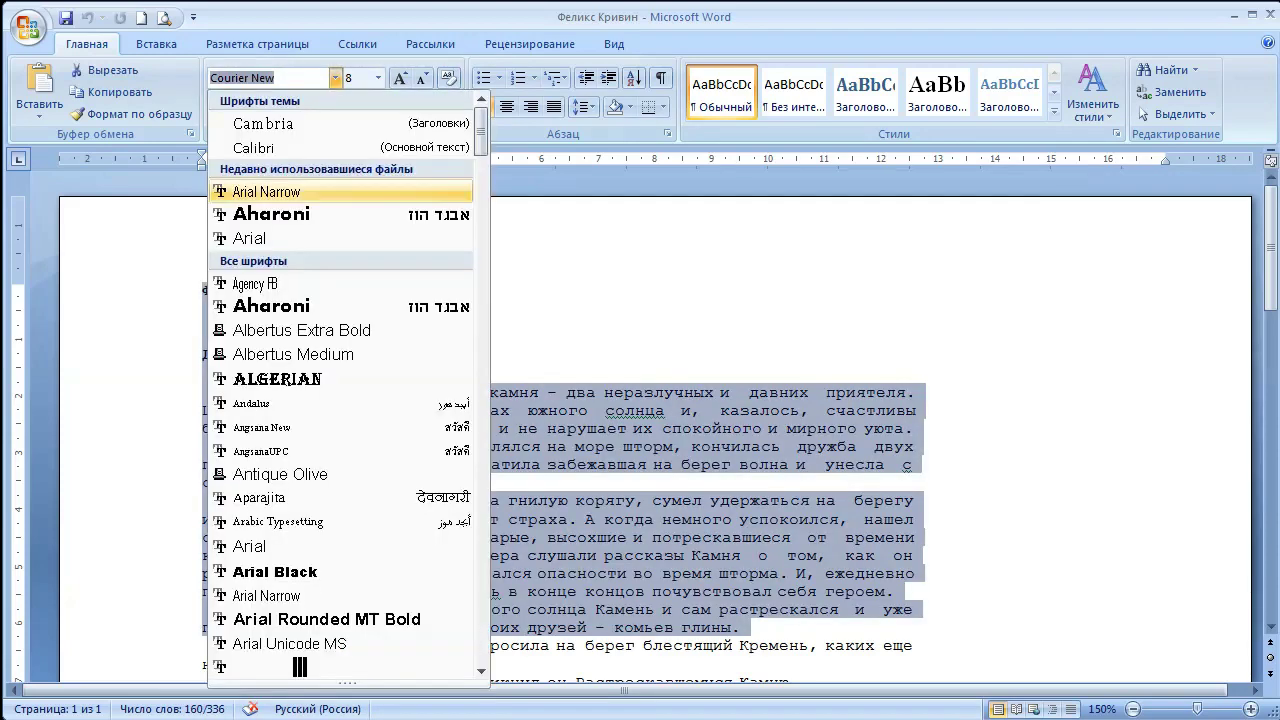
left_click(266, 191)
left_click(800, 450)
scroll(800, 450, "down", 3)
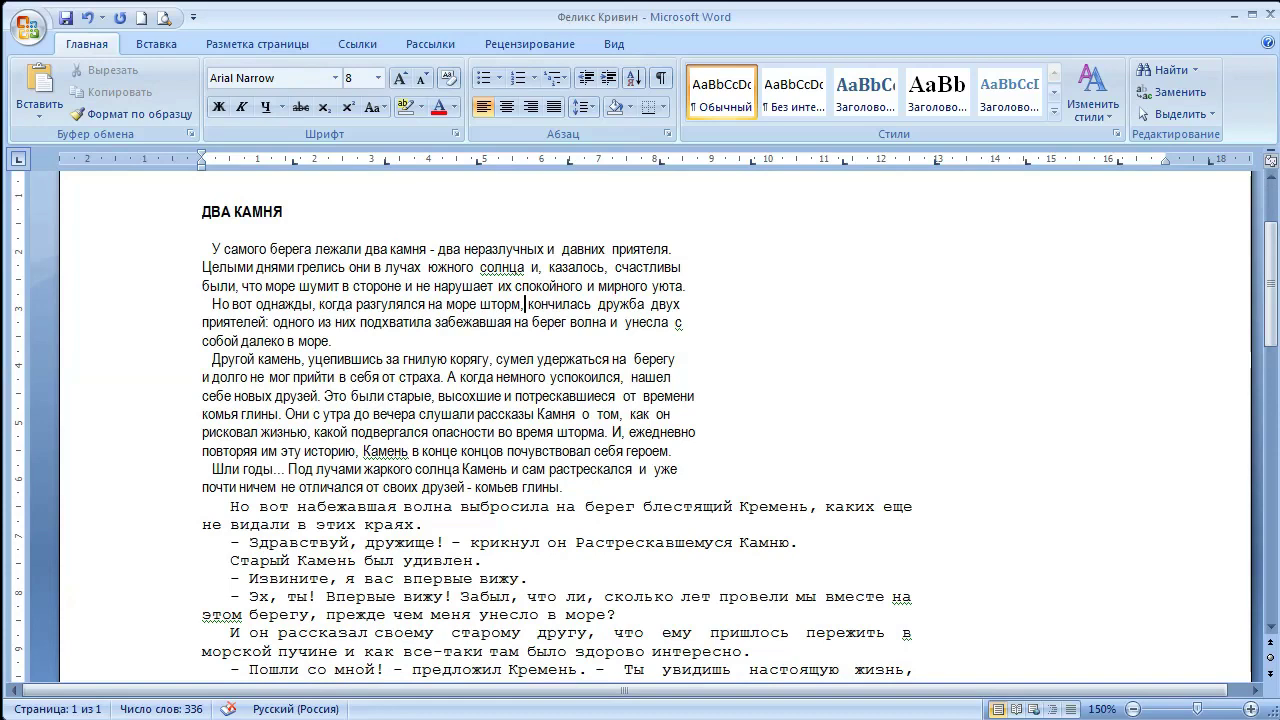
key("ctrl+z")
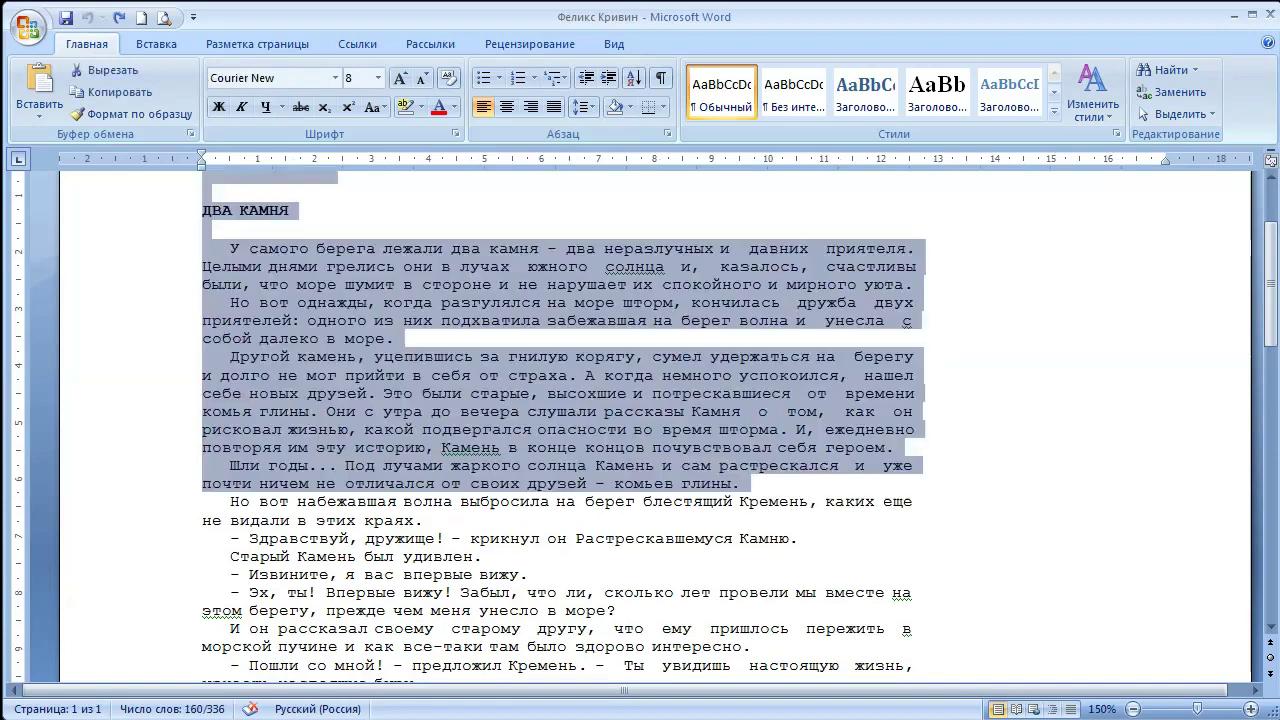
Try the selected text at size 16, then undo back to size 8.
left_click(378, 78)
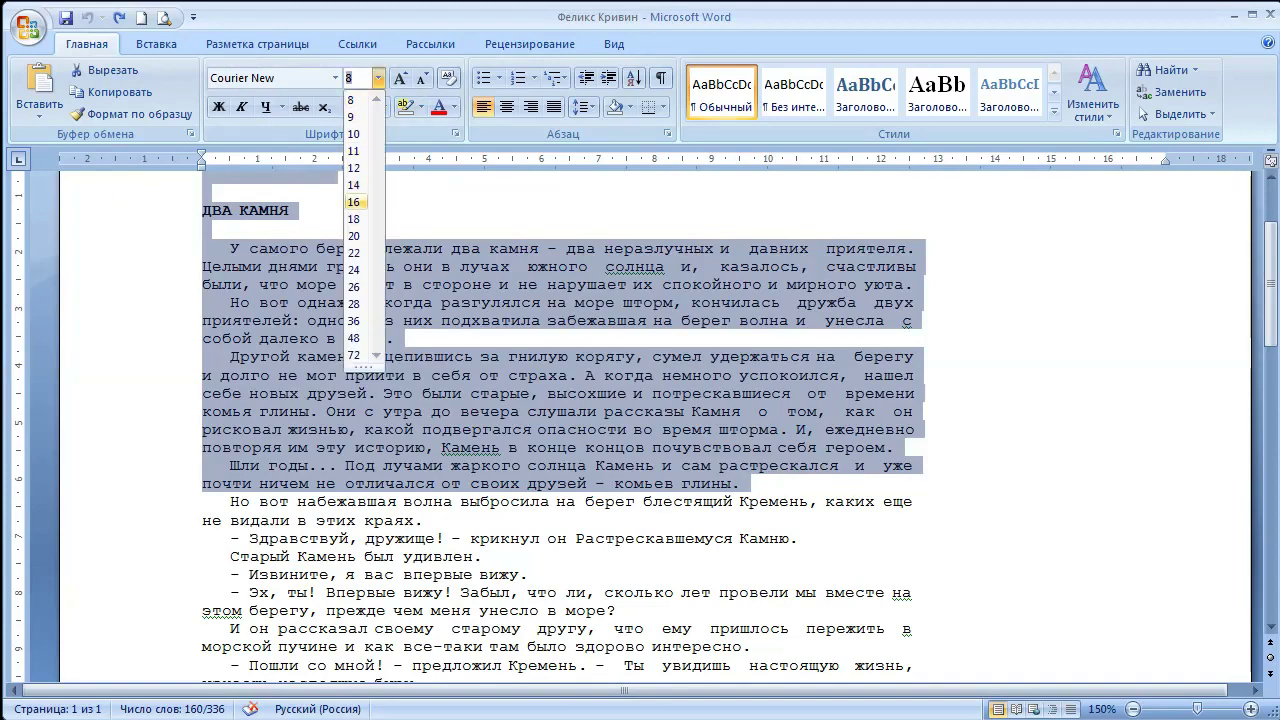
left_click(353, 202)
scroll(640, 420, "down", 7)
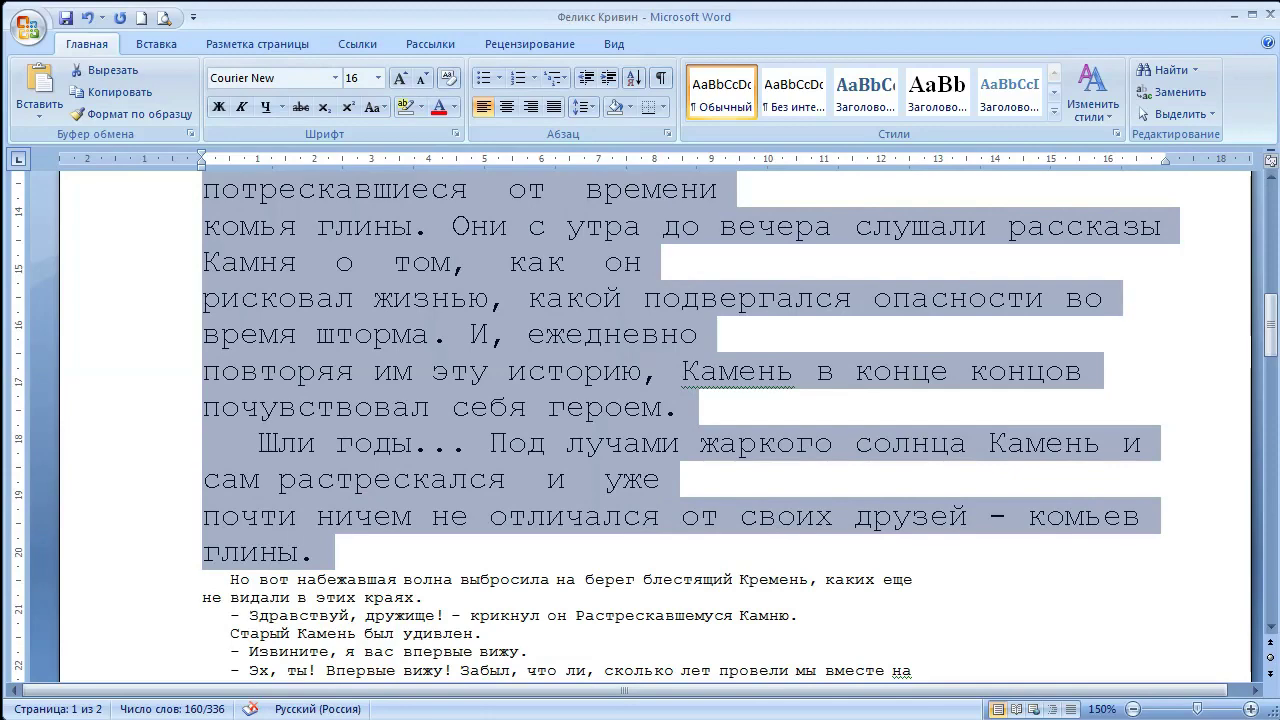
key("ctrl+z")
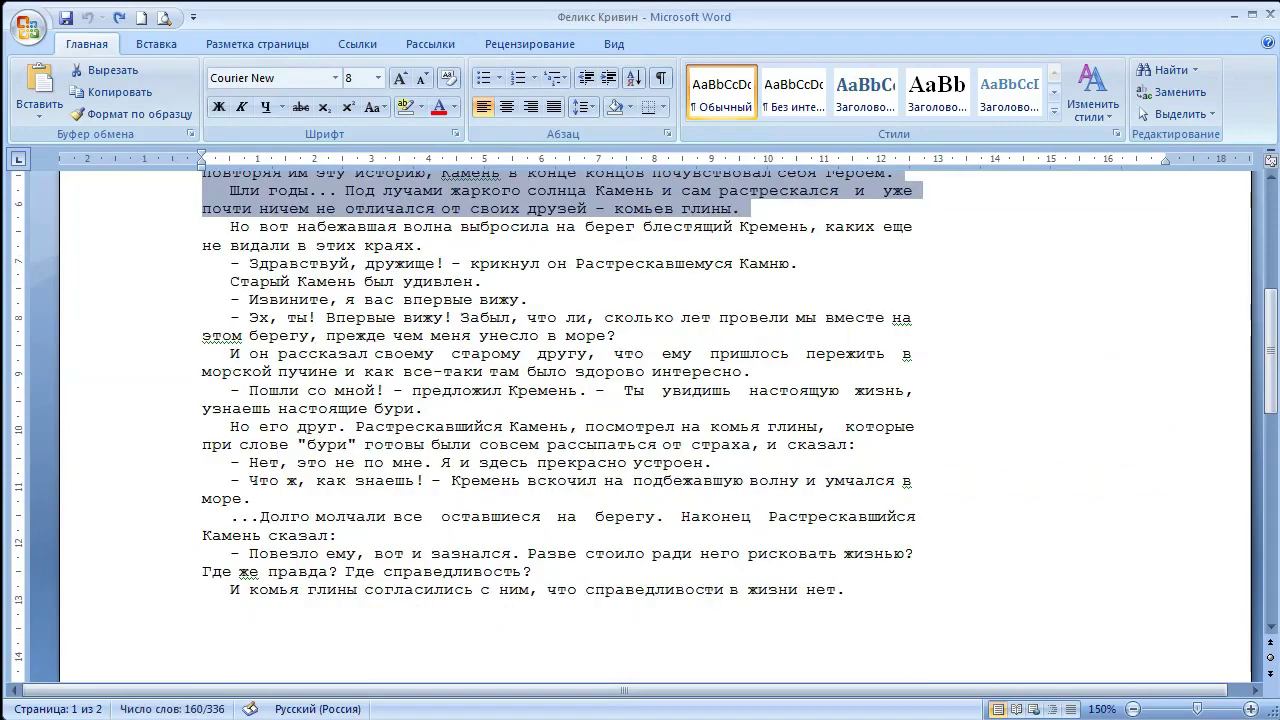
scroll(640, 420, "up", 5)
left_click(329, 290)
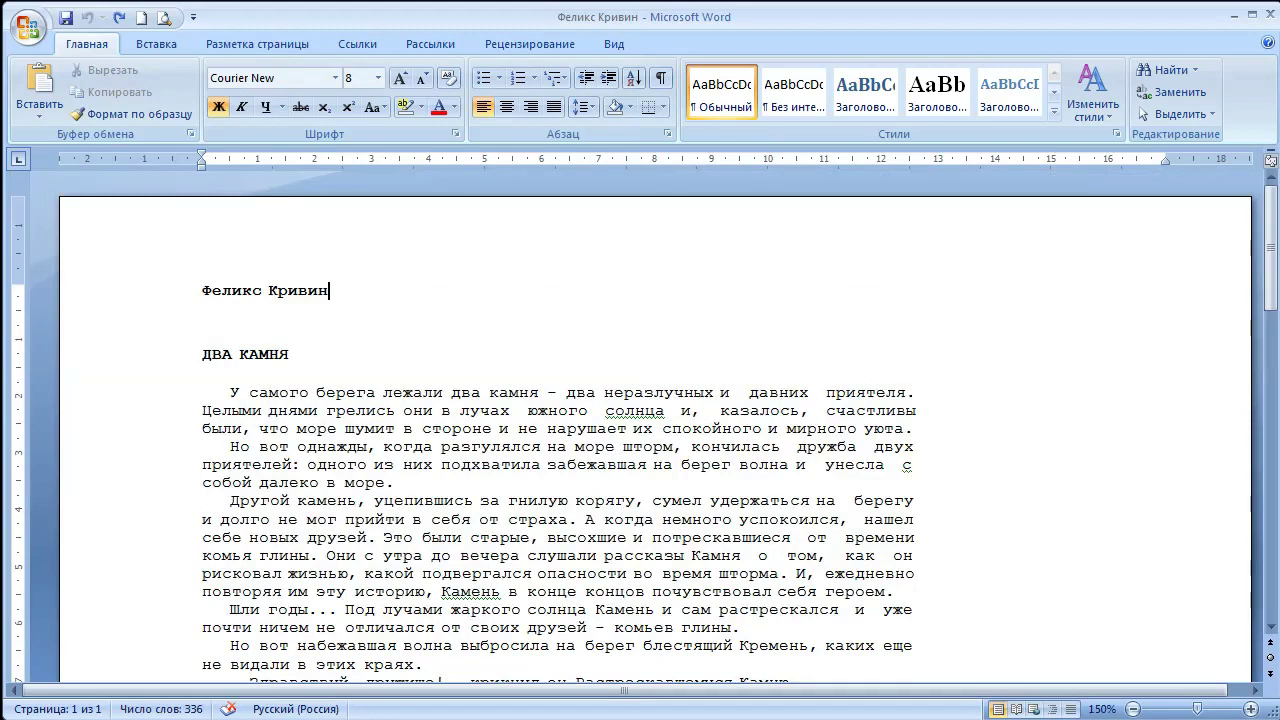
Turn on Show/Hide ¶ to display paragraph marks and space dots.
left_click(660, 78)
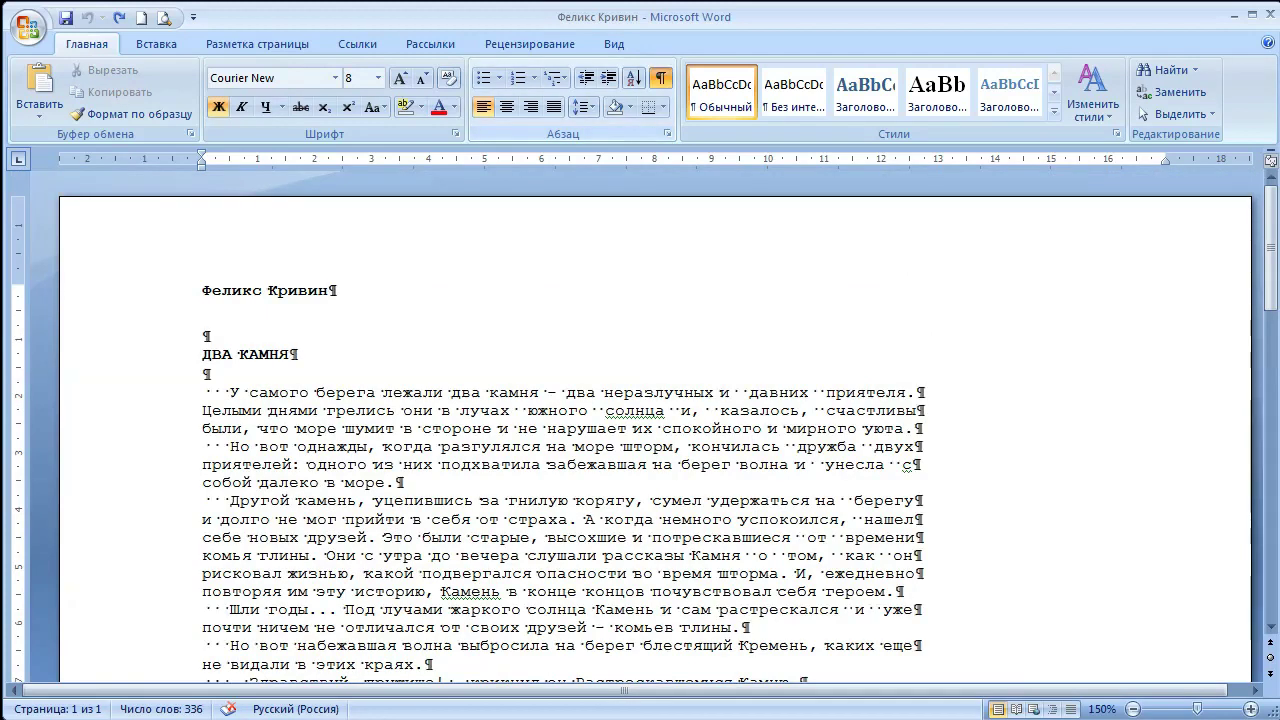
scroll(640, 420, "down", 1)
left_click(150, 338)
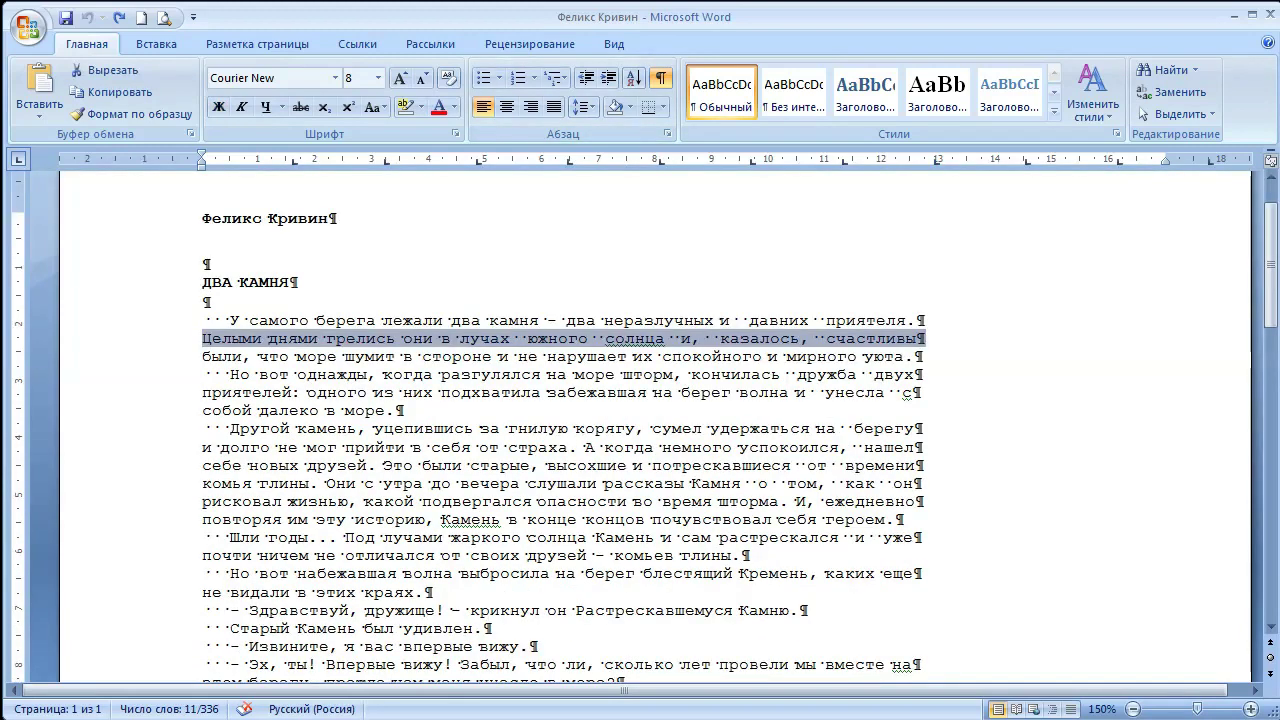
left_click(810, 320)
scroll(810, 392, "up", 1)
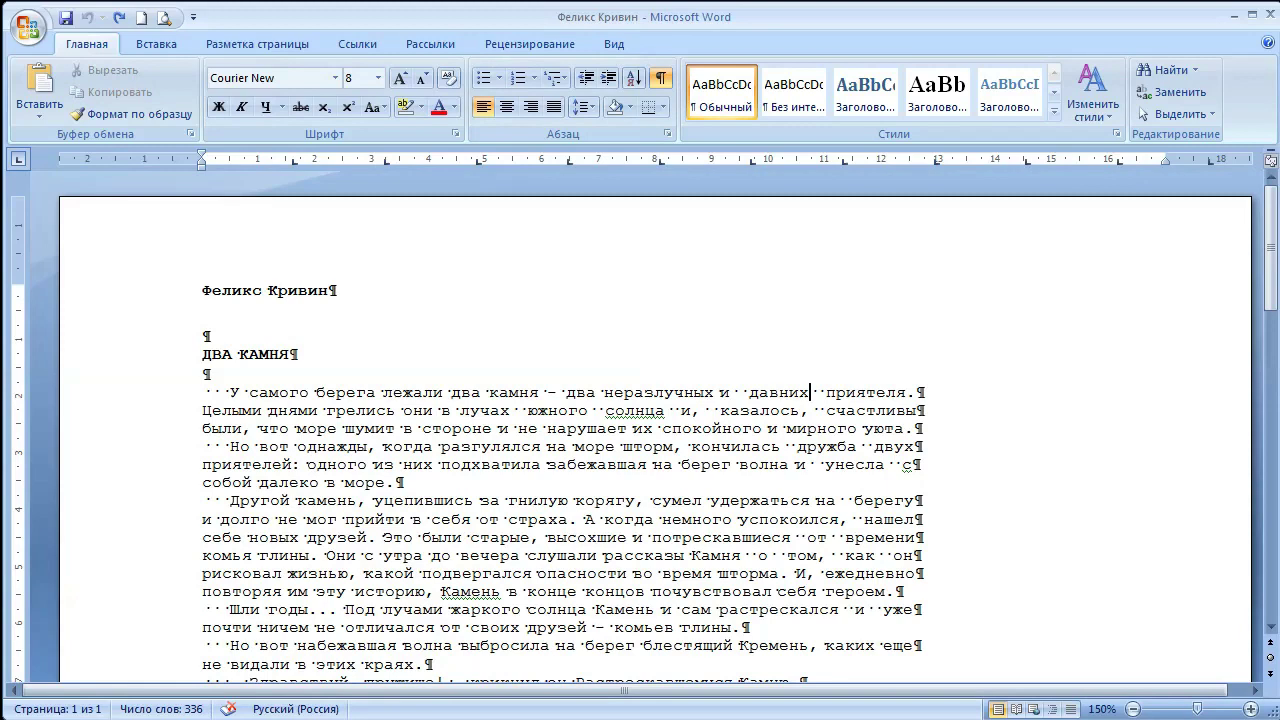
Inspect the paragraphs' leading spaces and line-end paragraph marks, then bring up Find and Replace.
key("Home")
key("shift+Right")
key("shift+Right")
key("shift+Right")
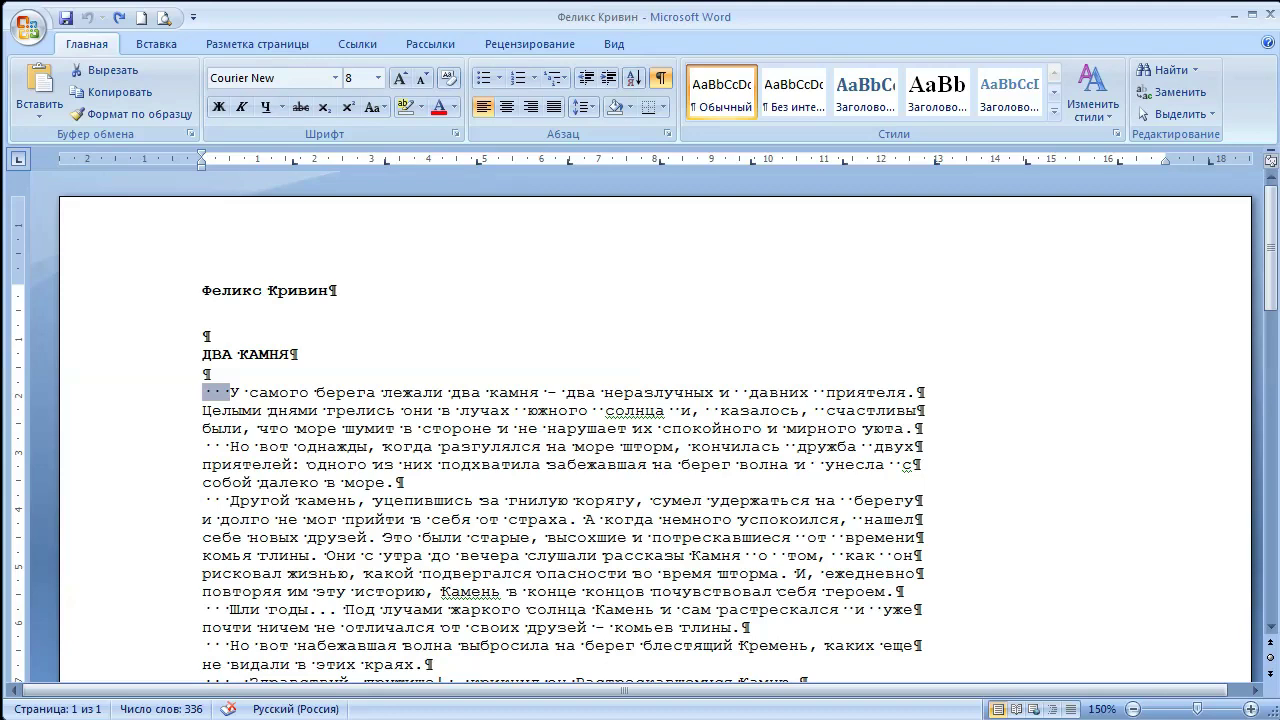
key("End")
key("shift+Right")
left_click(919, 428)
left_click_drag(203, 446, 229, 446)
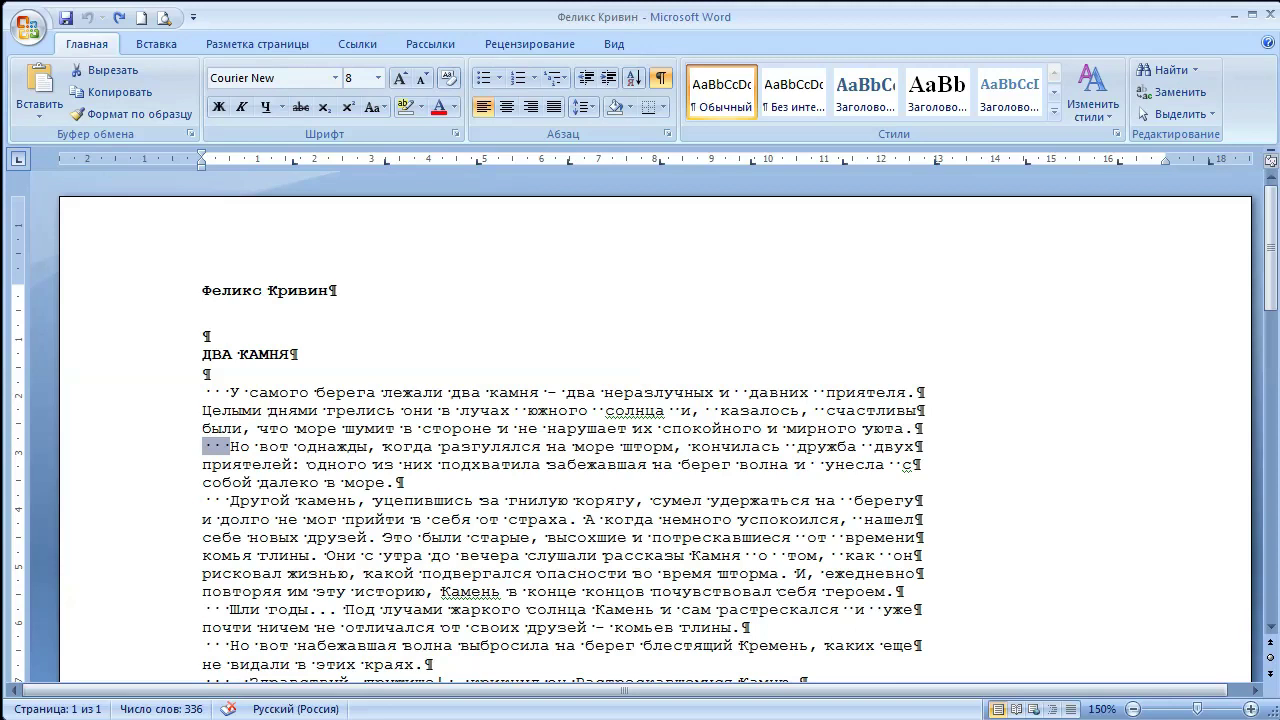
key("shift+Left")
left_click(286, 290)
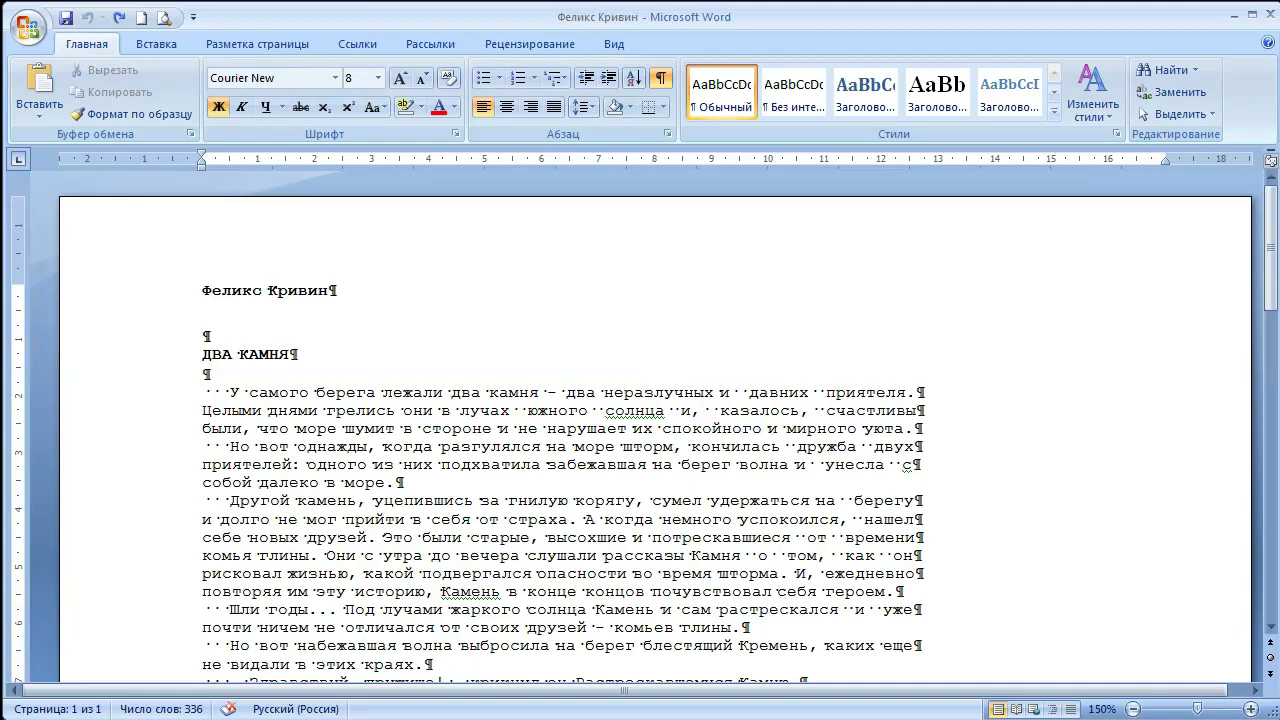
key("ctrl+h")
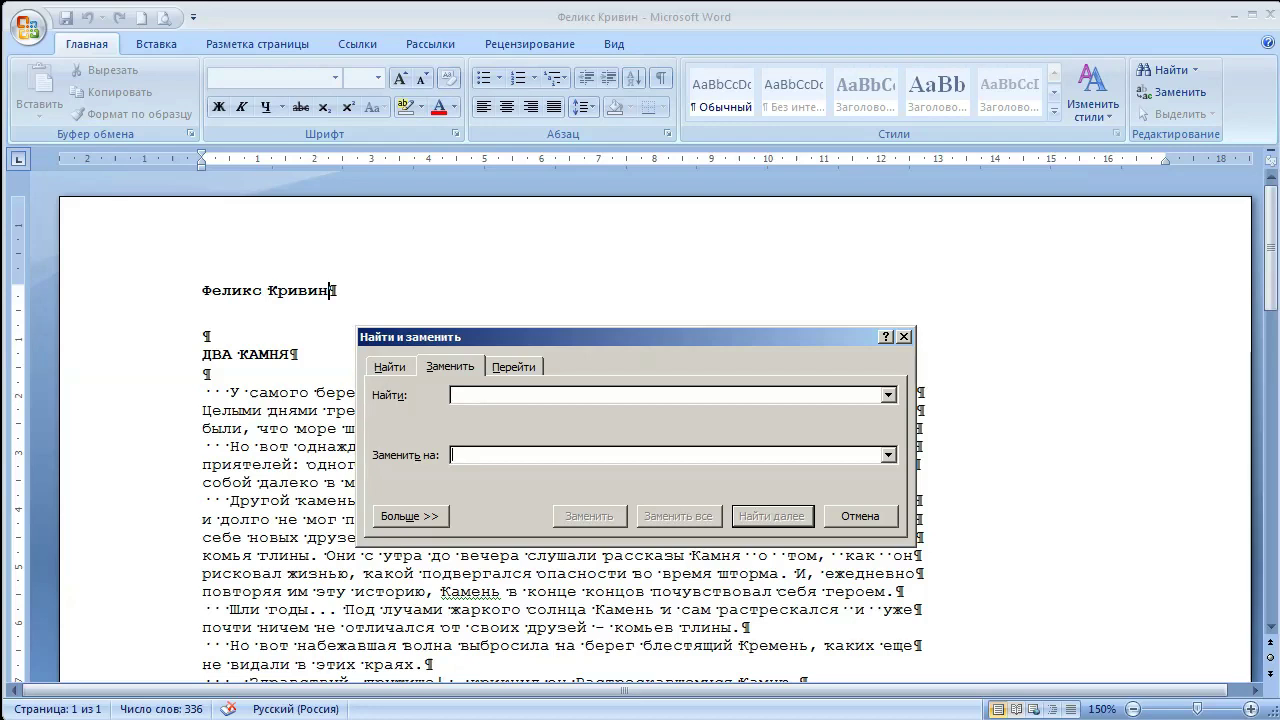
Replace all ^w whitespace runs with nothing, making 316 replacements.
left_click(460, 455)
left_click_drag(450, 337, 456, 228)
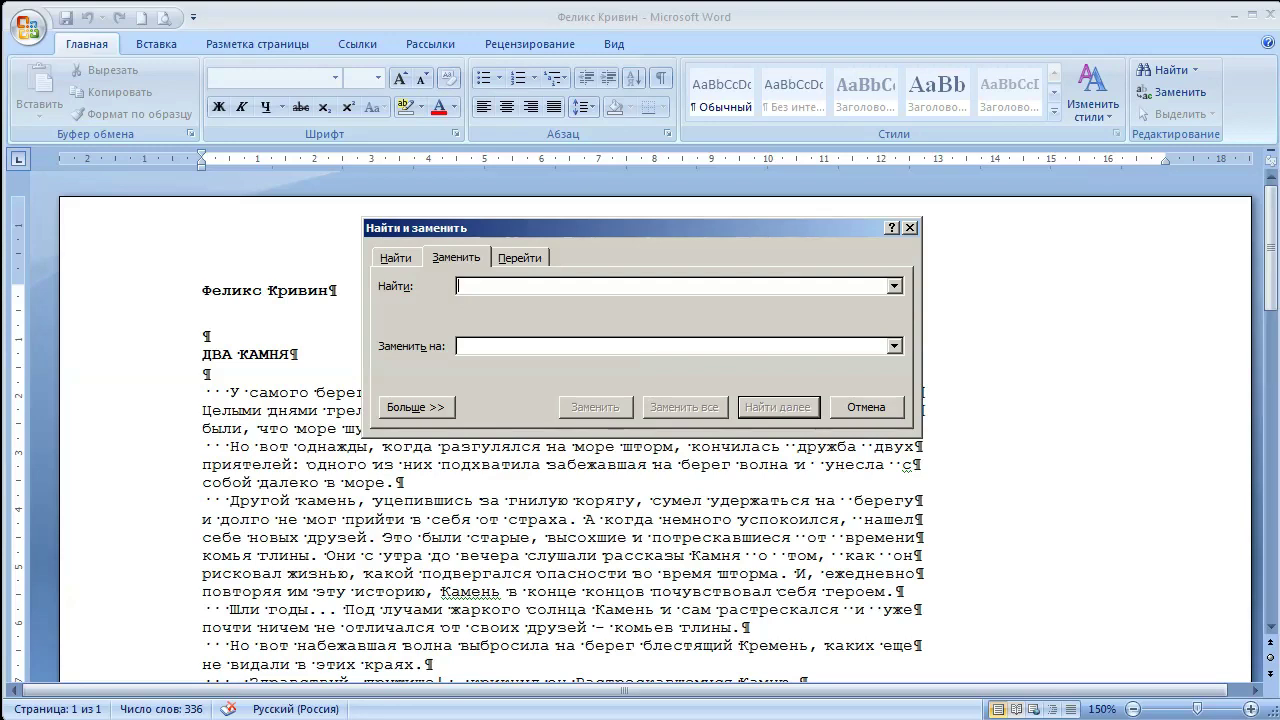
type("^w")
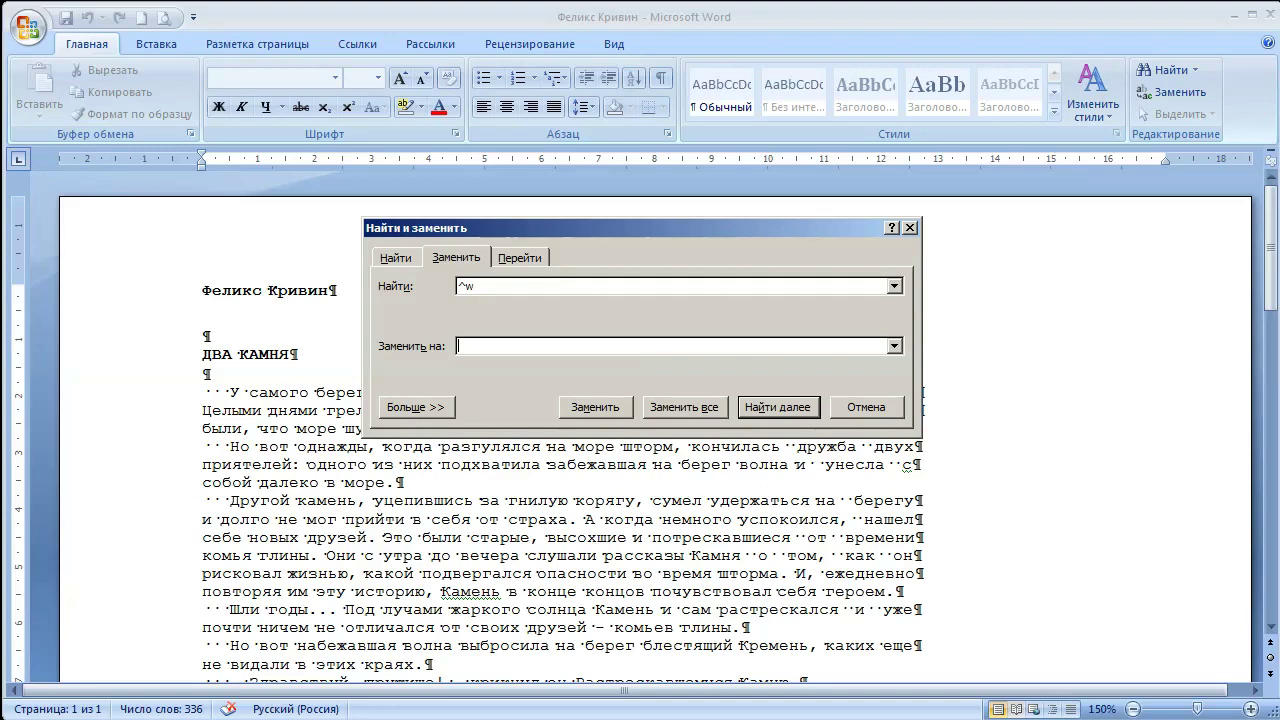
left_click(460, 346)
left_click(683, 407)
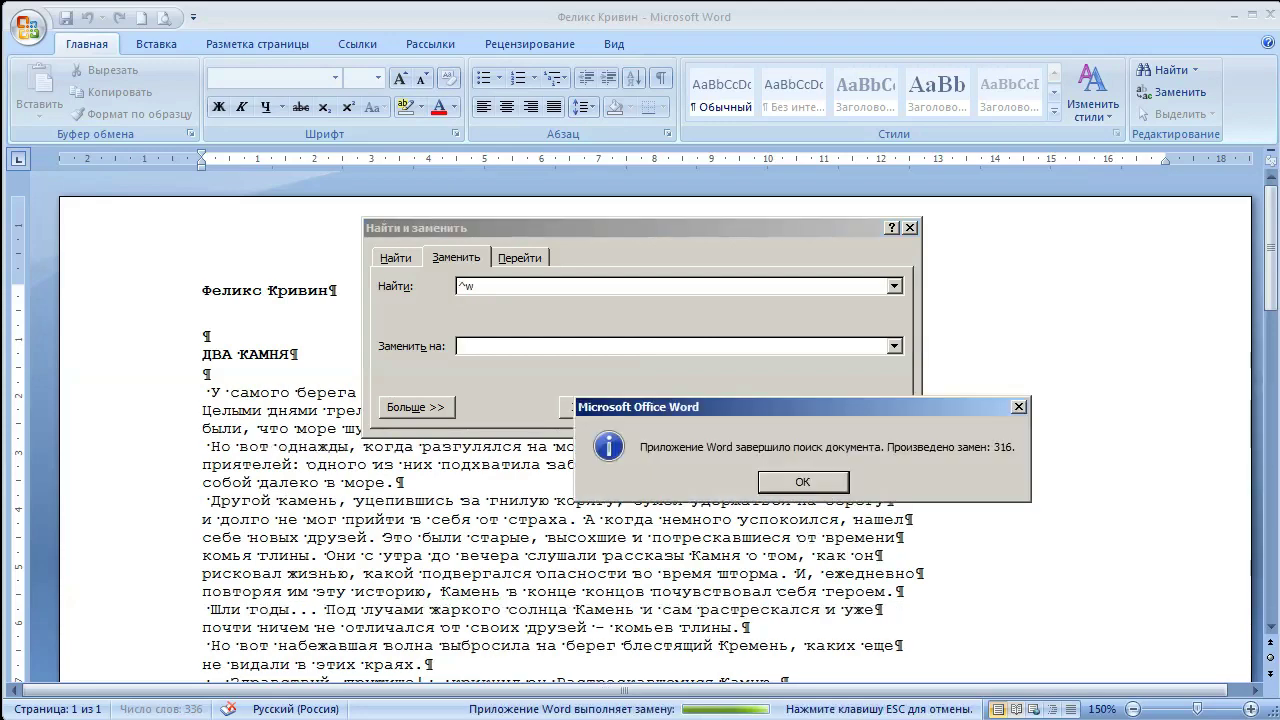
key("Return")
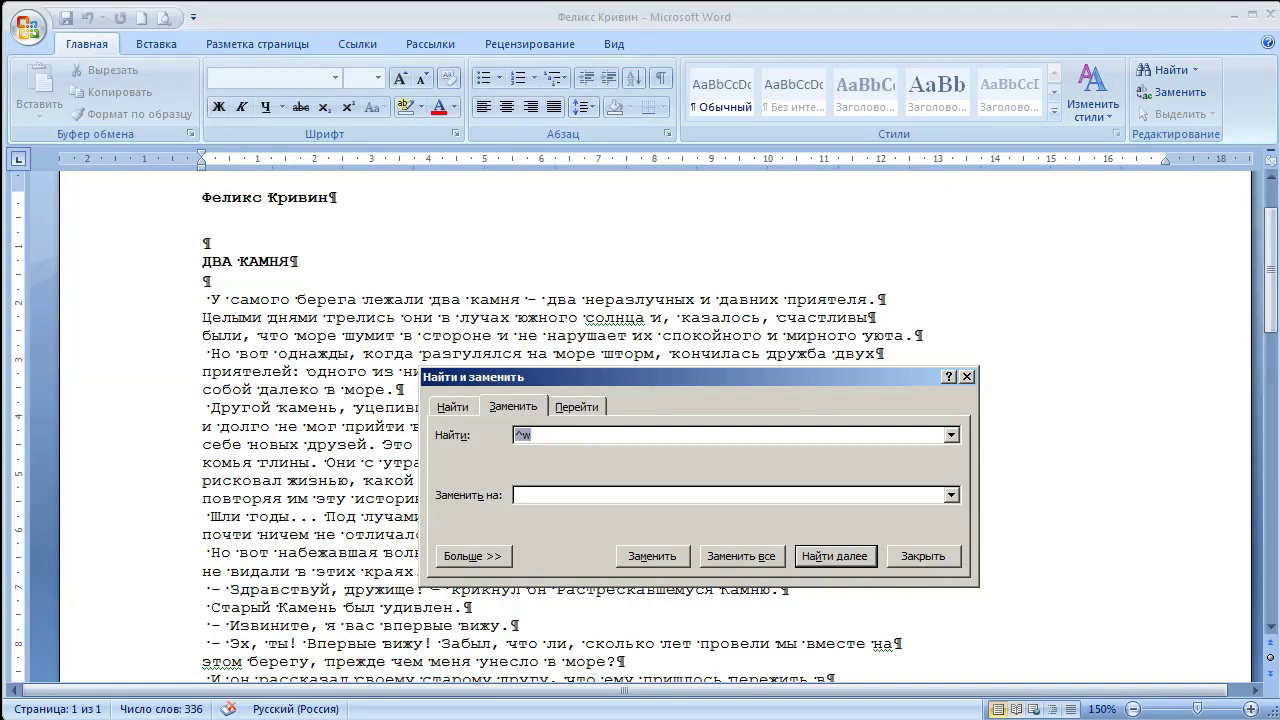
Replace all ^p paragraph marks with nothing (40 replacements) and check that none remain.
left_click(330, 197)
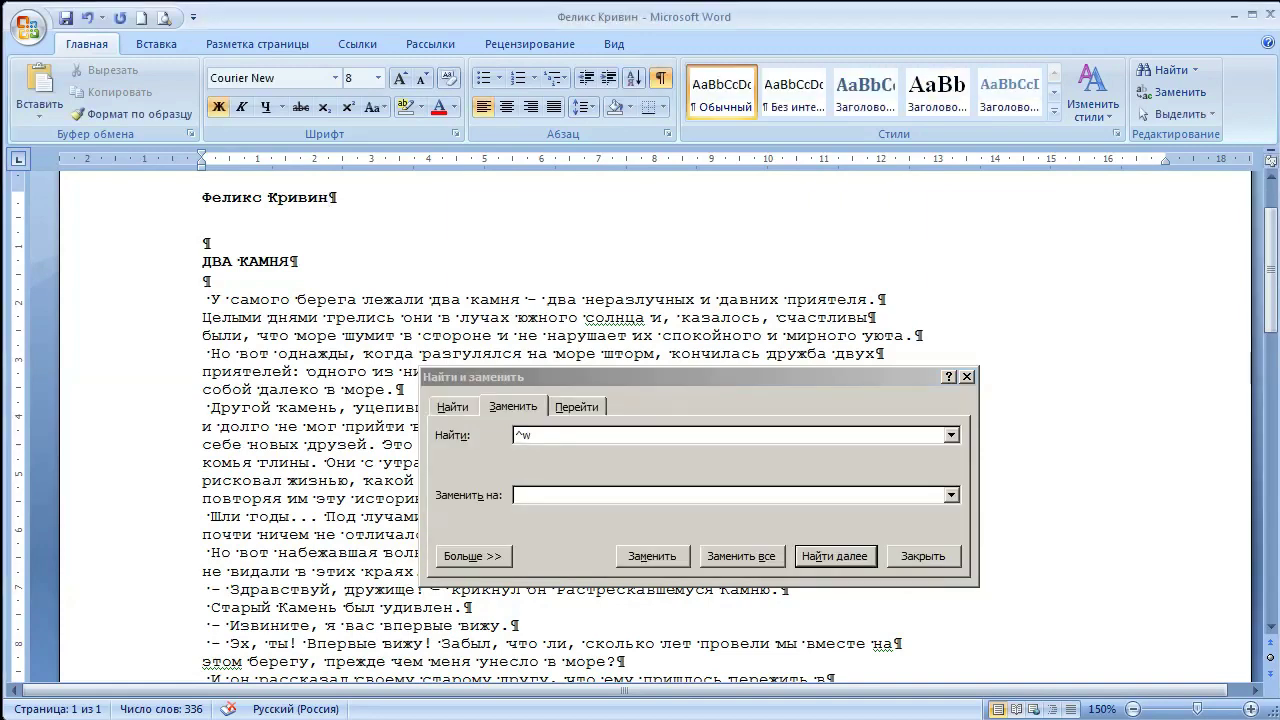
left_click_drag(876, 299, 887, 299)
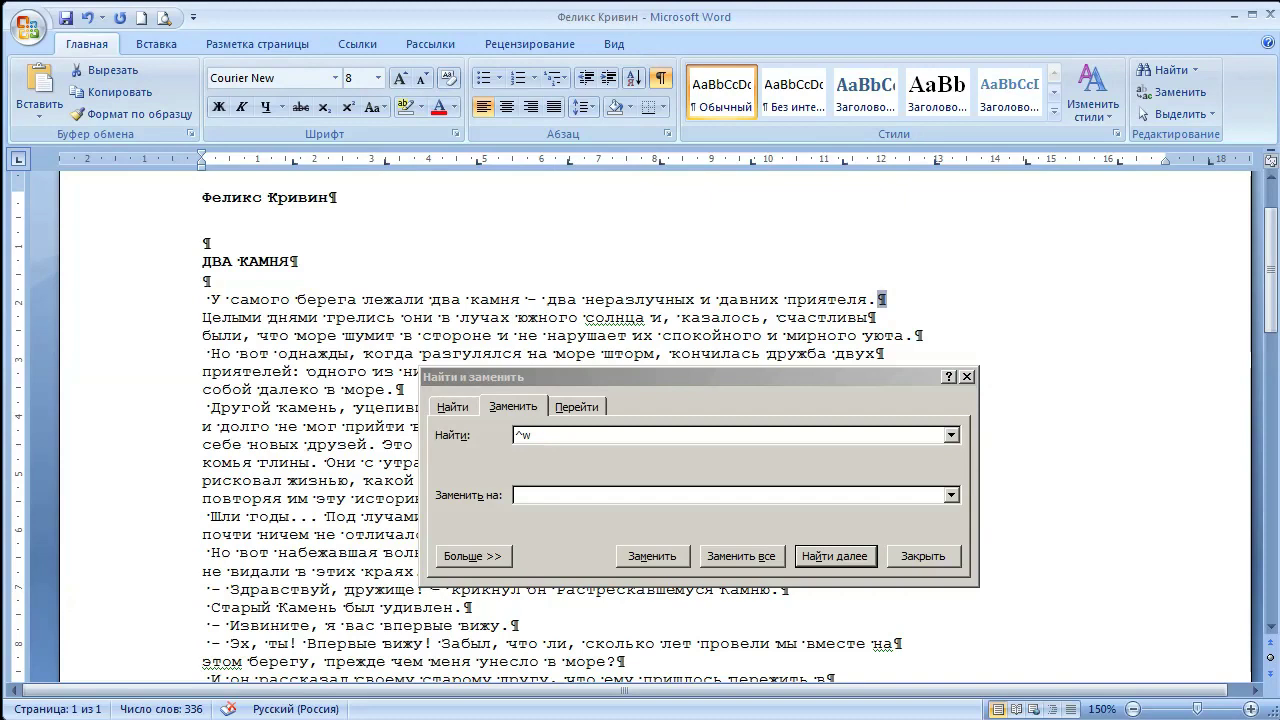
key("ctrl+h")
left_click(531, 435)
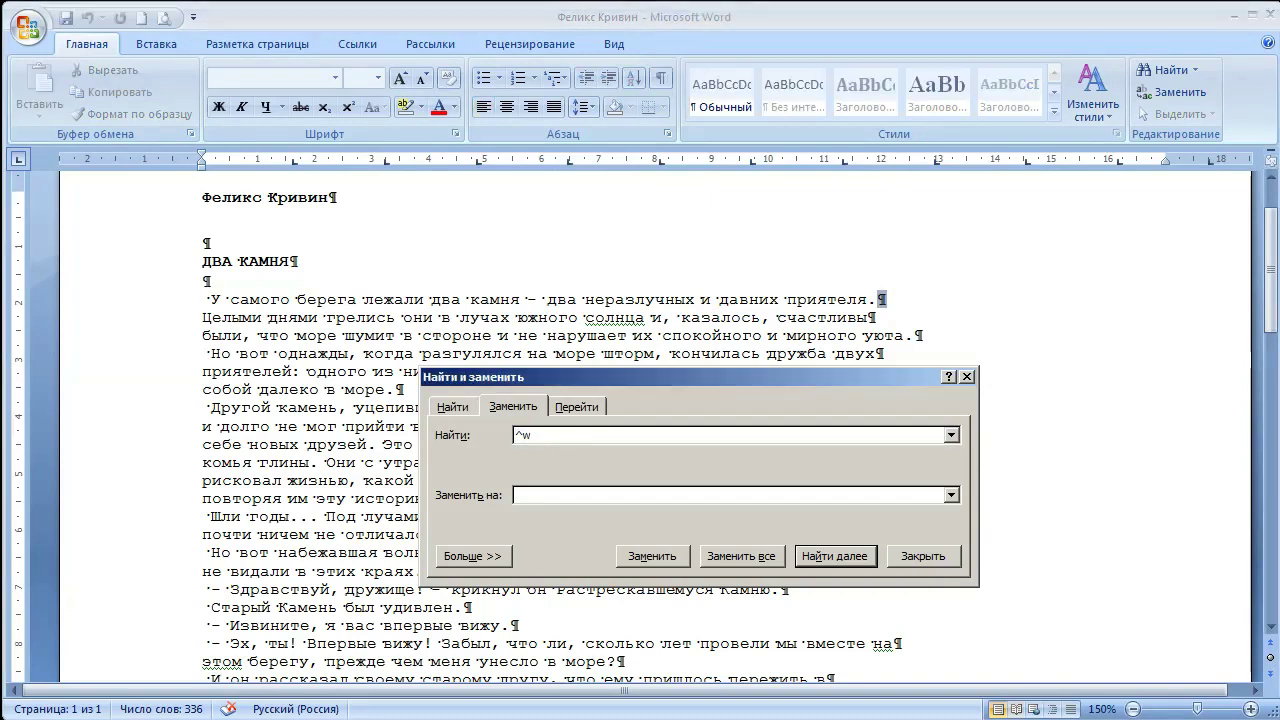
key("BackSpace")
type("p")
key("Tab")
key("alt+d")
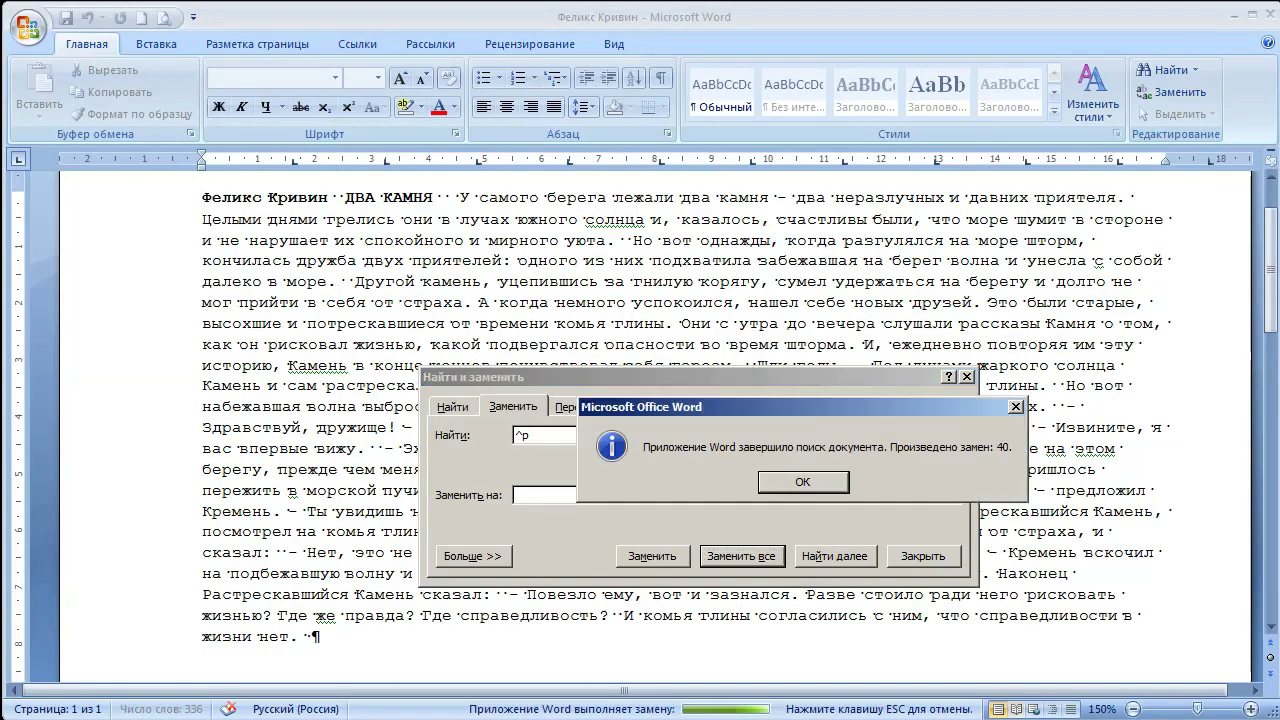
key("Return")
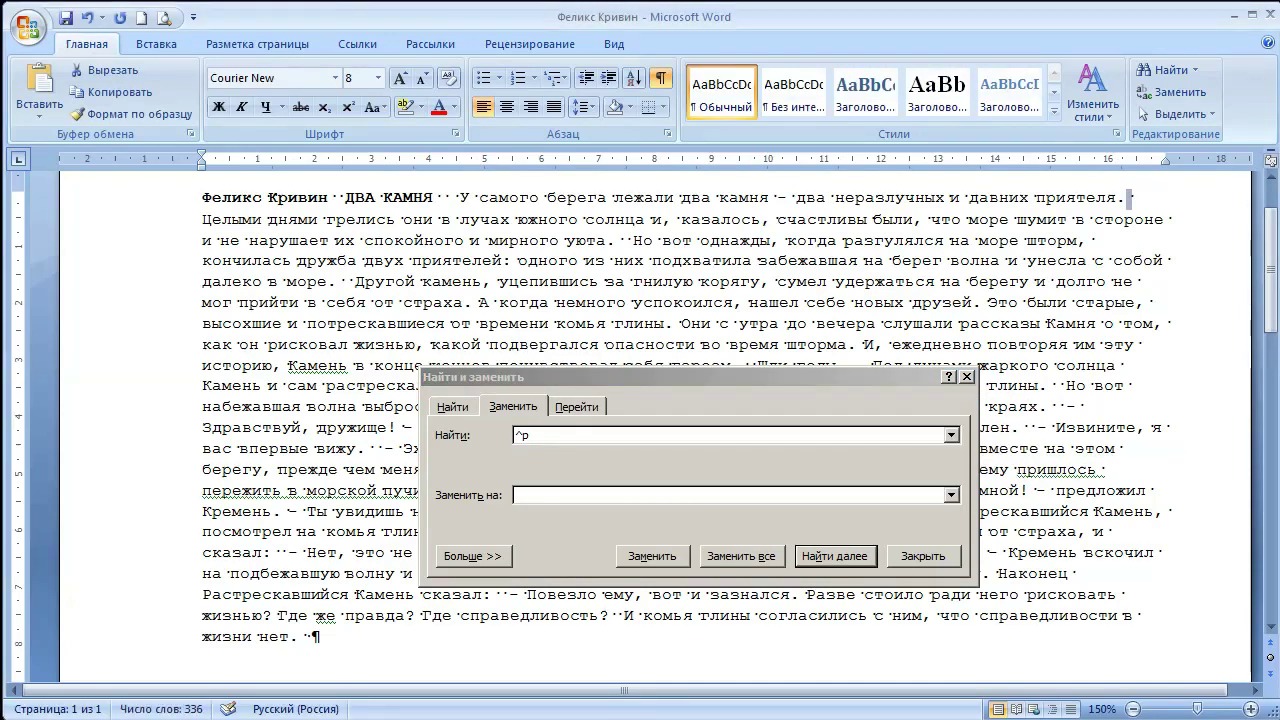
scroll(640, 400, "down", 3)
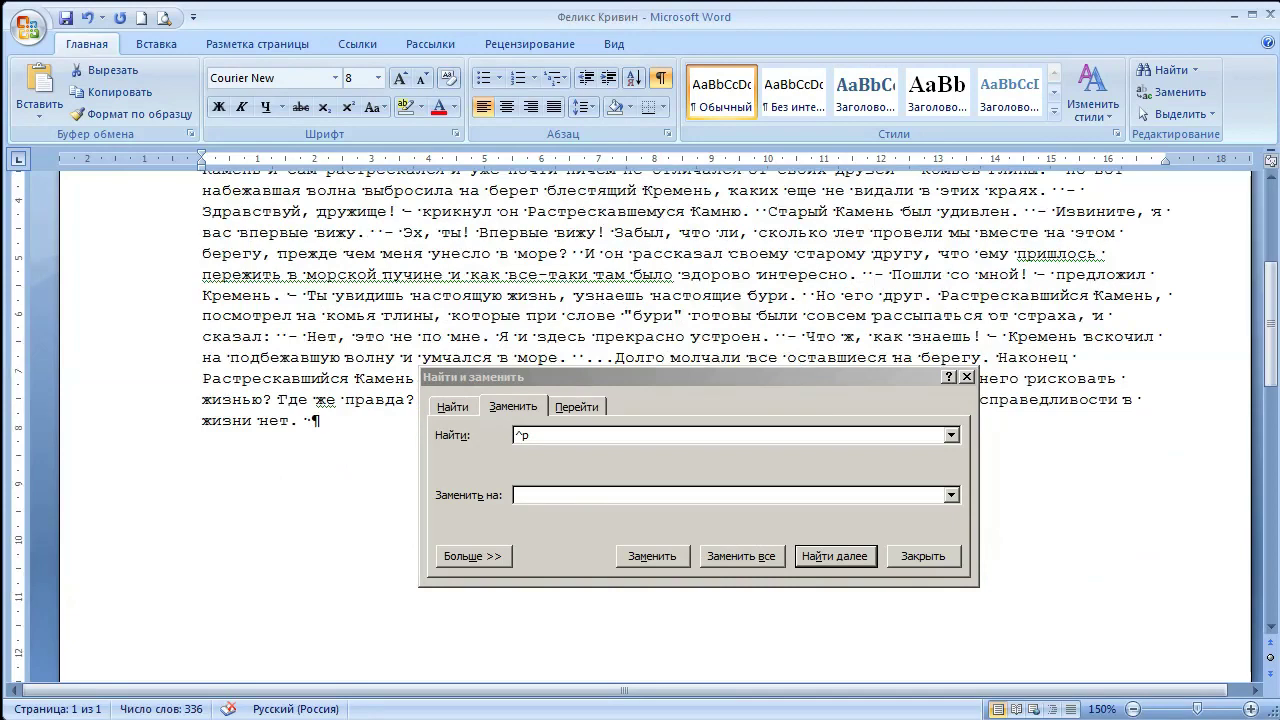
key("Return")
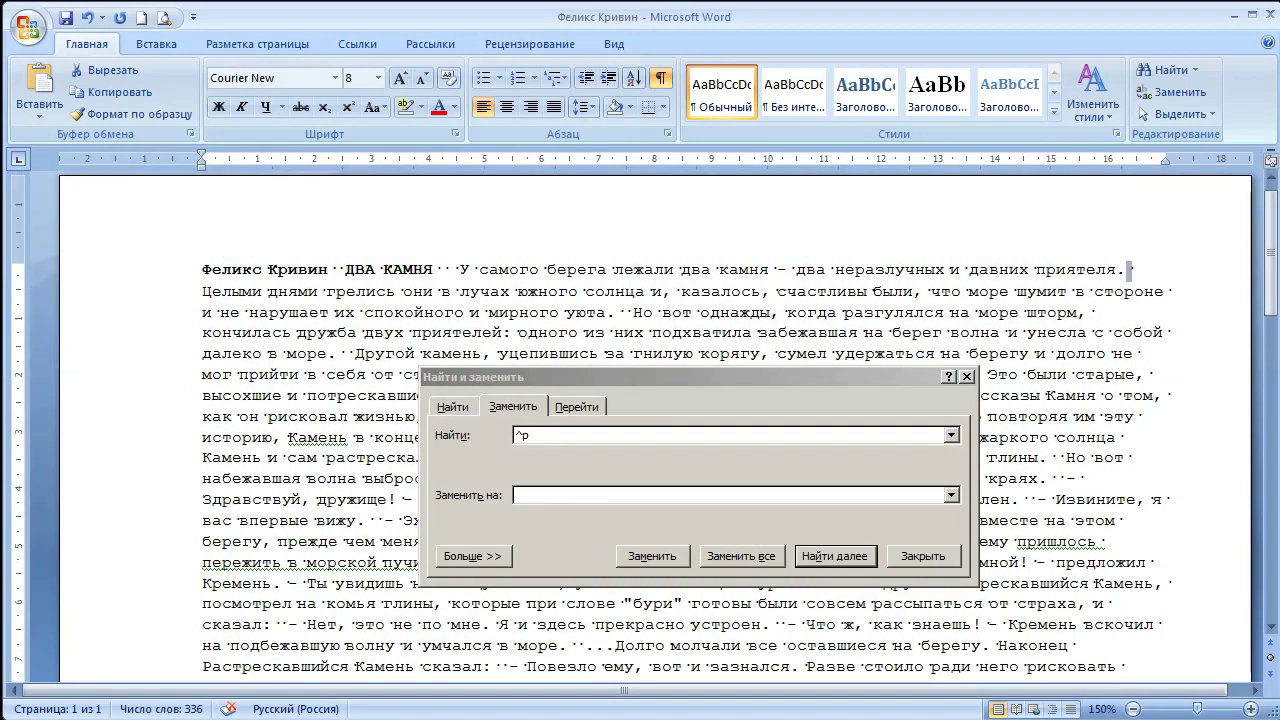
key("ctrl+h")
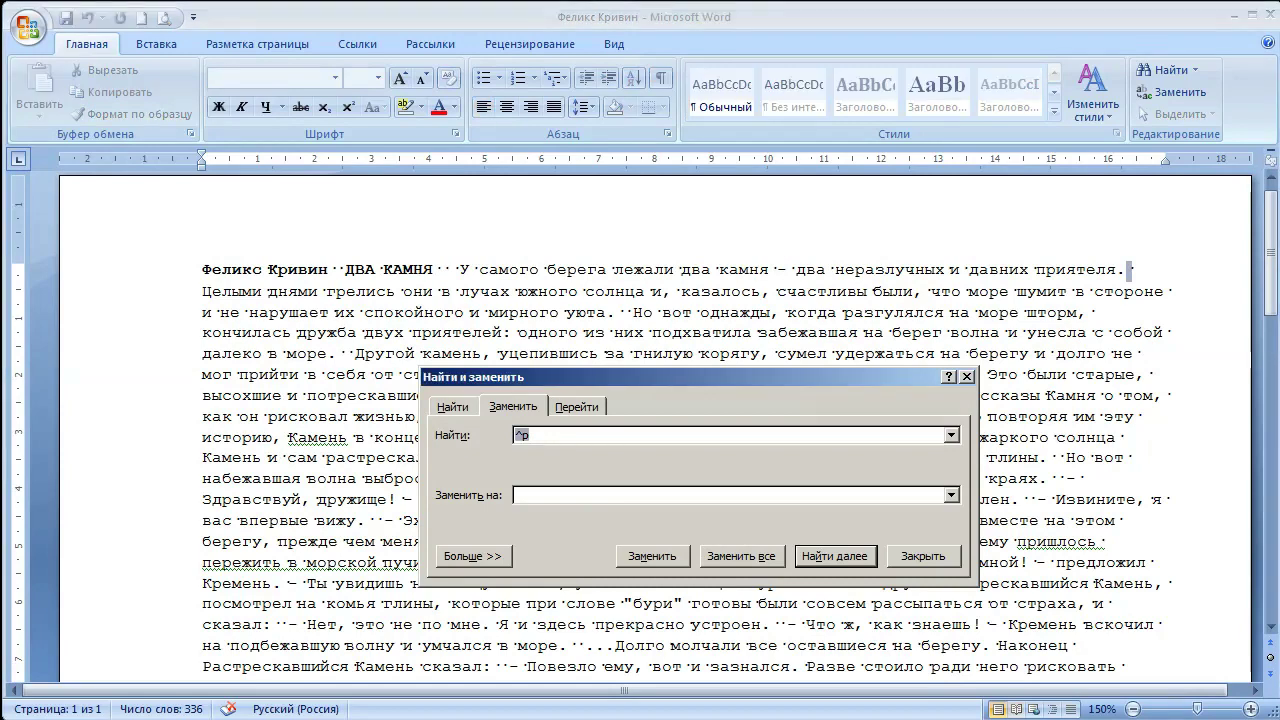
Replace every double space with ^p, restoring 19 paragraph breaks, and close the dialog.
key("alt+Tab")
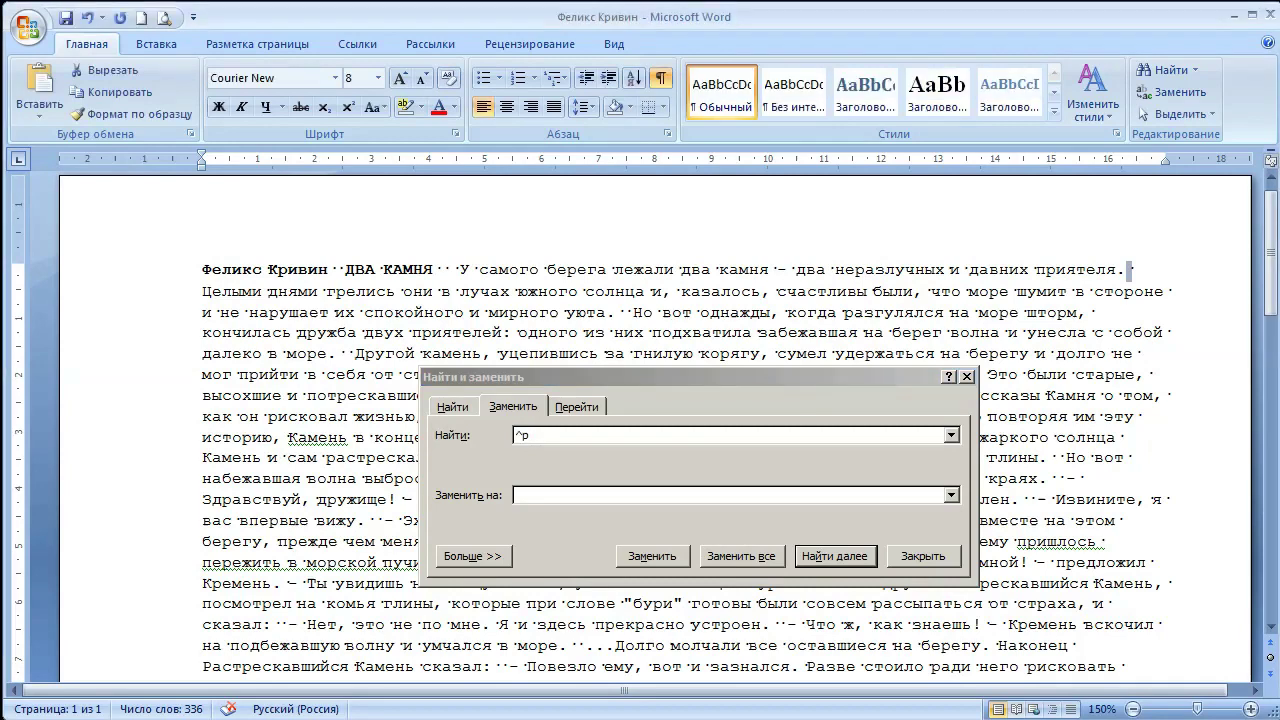
left_click(346, 354)
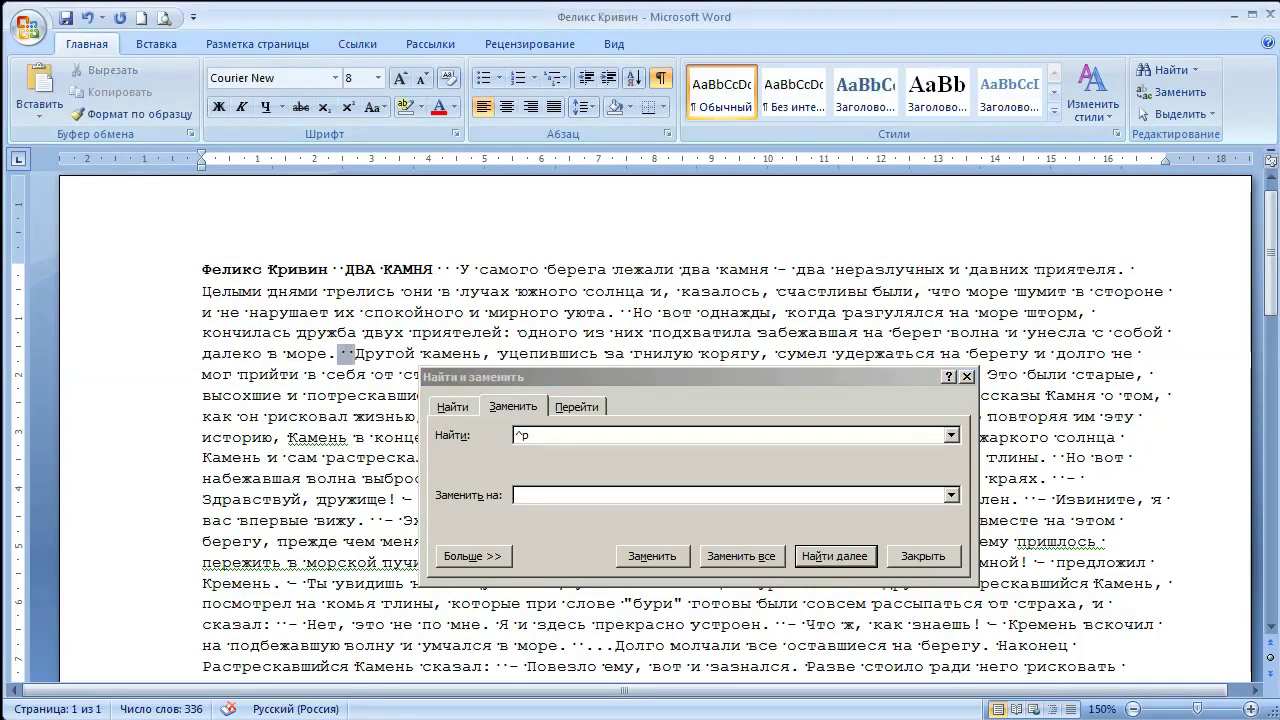
key("alt+Tab")
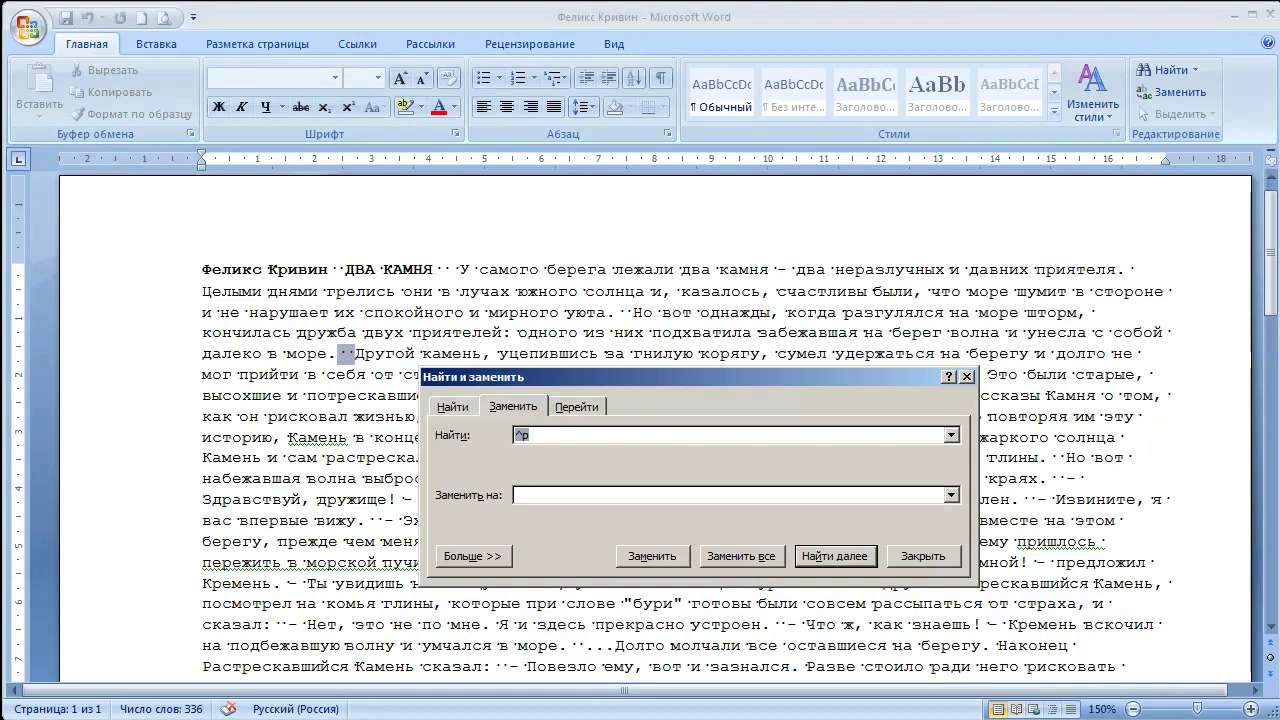
key("BackSpace")
left_click(516, 495)
type("^p")
key("alt+d")
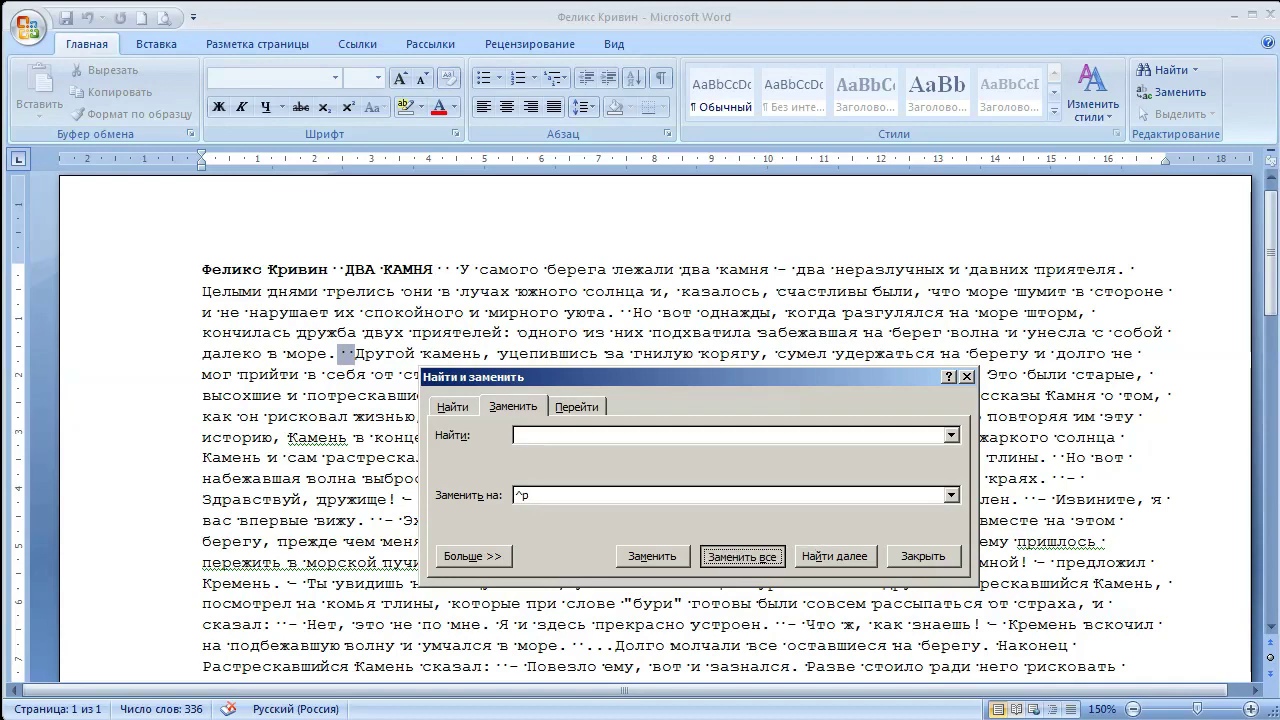
key("Return")
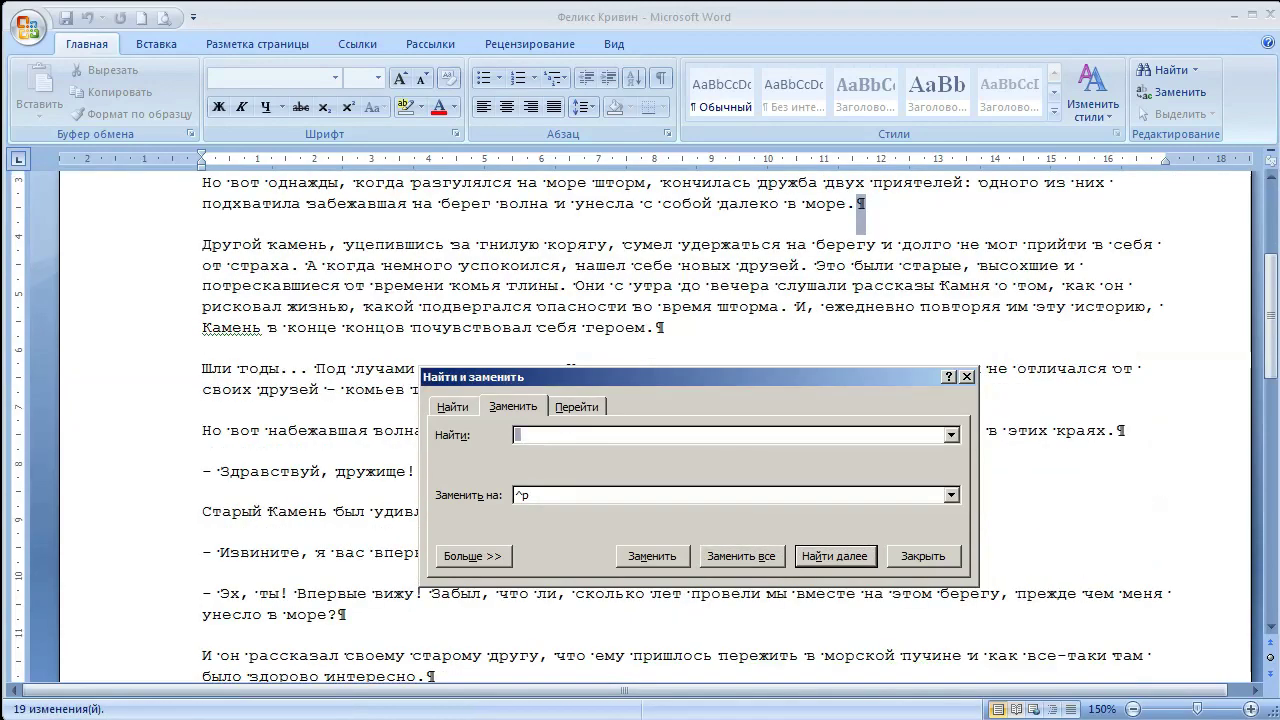
key("Escape")
scroll(640, 430, "up", 3)
scroll(640, 430, "up", 2)
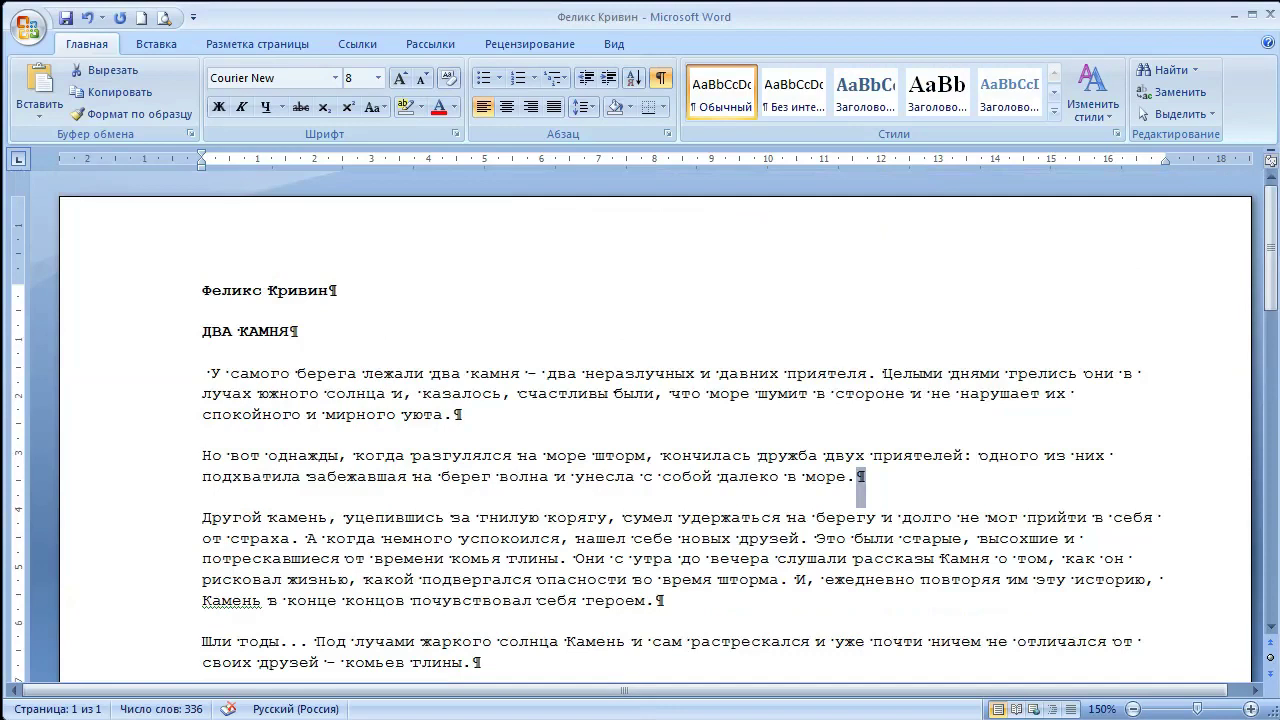
Hide the formatting marks and check the title and ДВА КАМНЯ heading lines.
key("ctrl+shift+8")
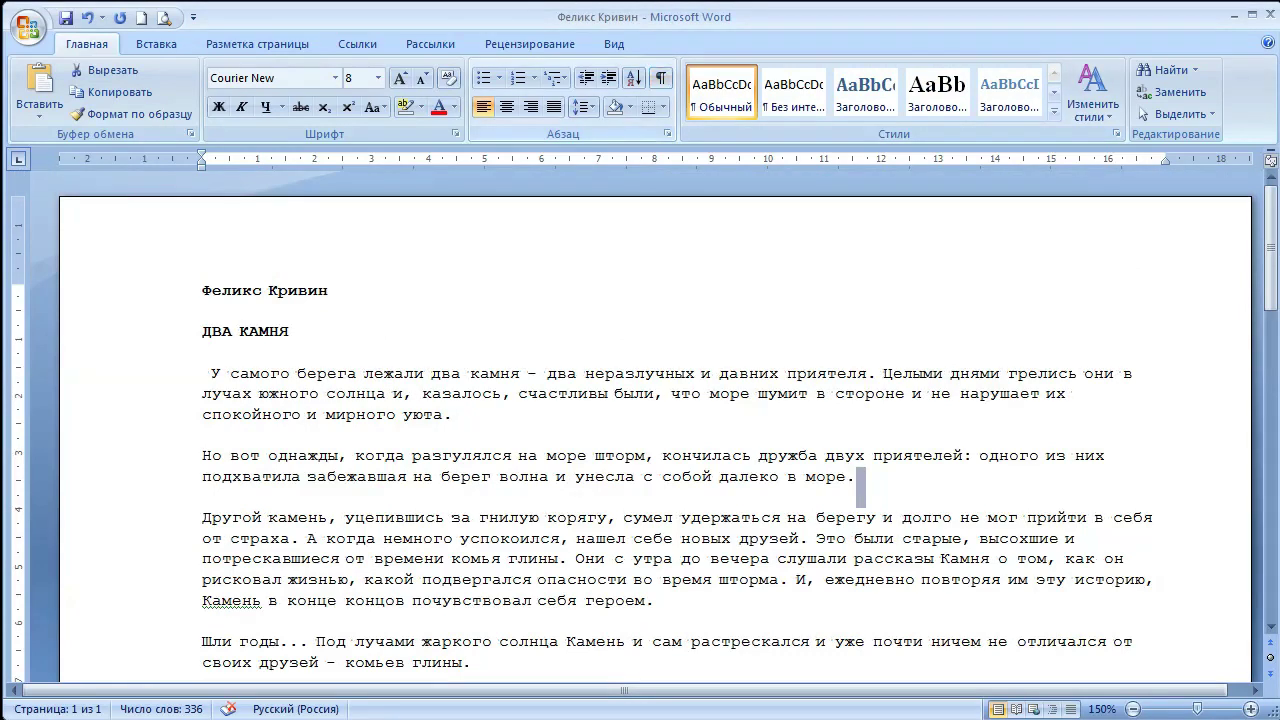
key("ctrl+Home")
key("shift+Down")
key("shift+Down")
key("shift+Down")
key("shift+Down")
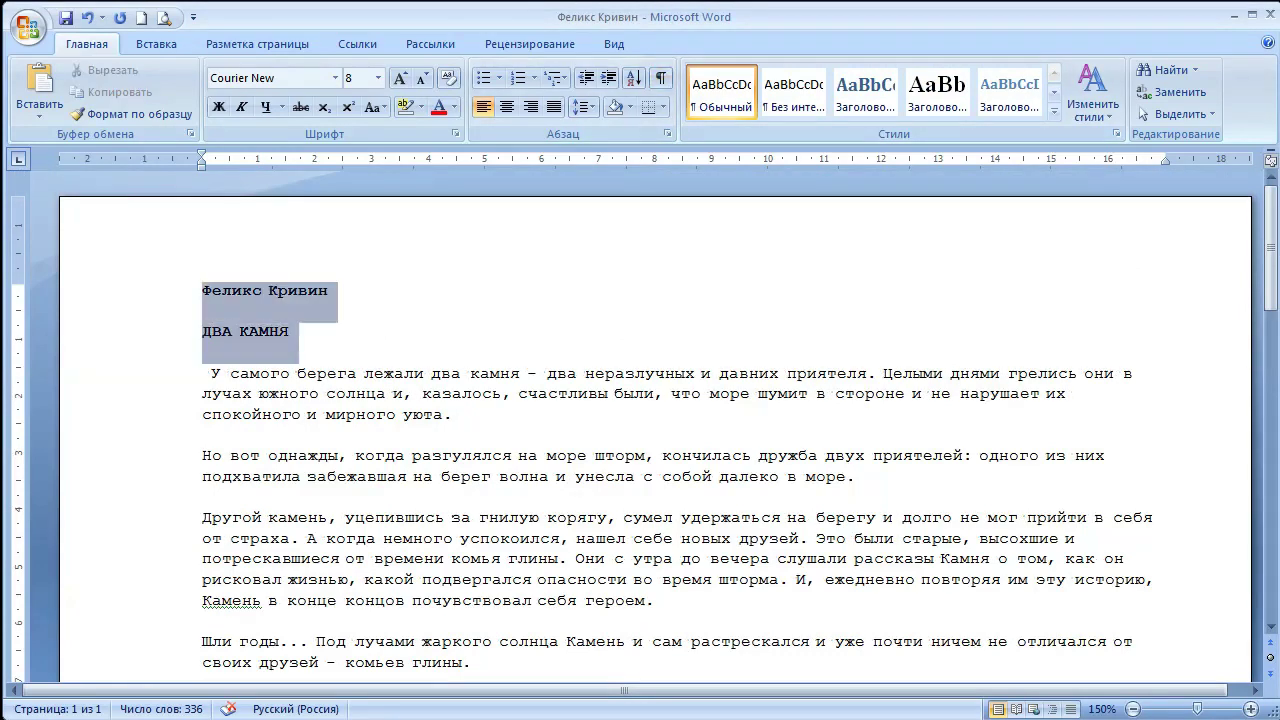
key("shift+Down")
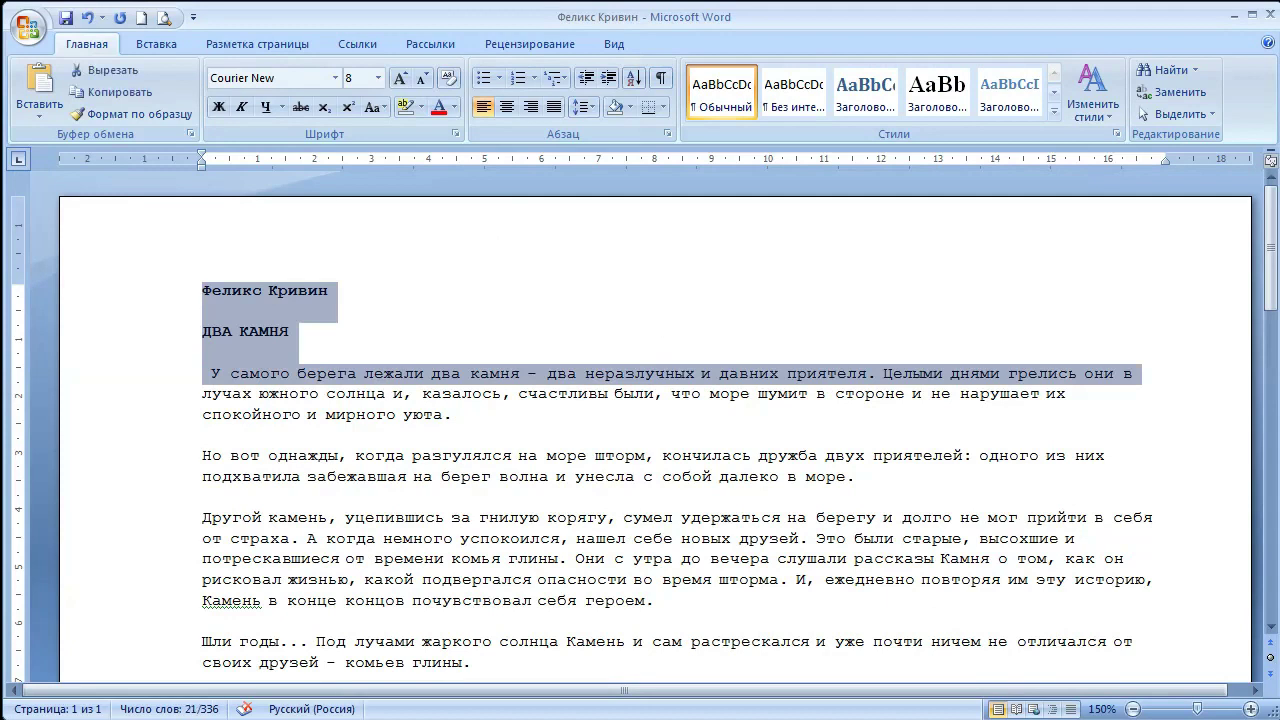
left_click(290, 331)
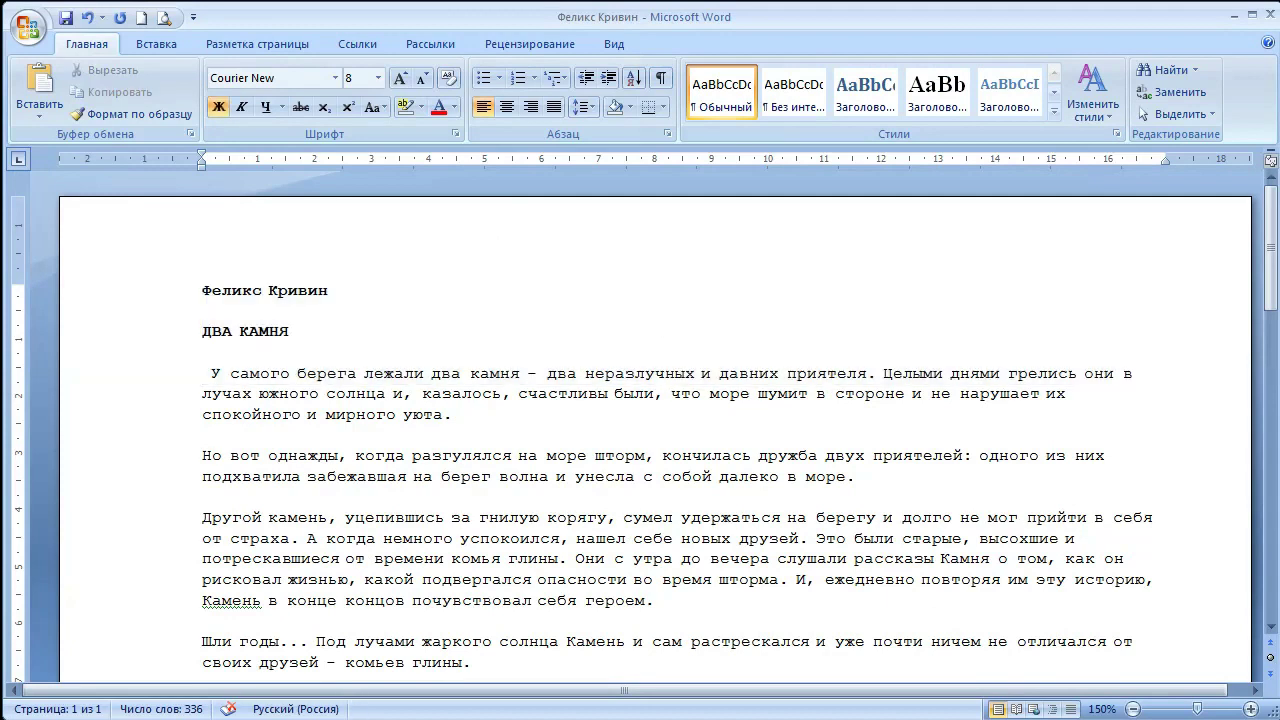
Set the whole story to 11-pt Arial Narrow and indent every paragraph's first line.
key("ctrl+a")
left_click(378, 78)
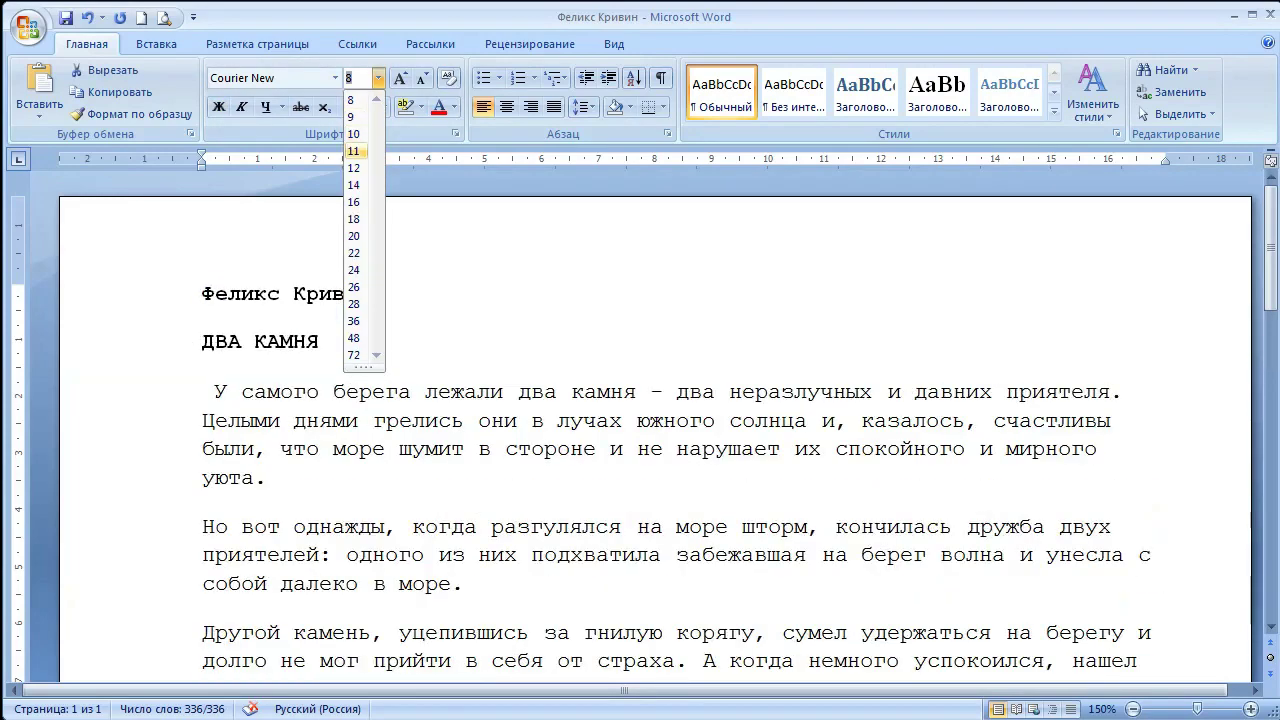
left_click(352, 137)
left_click(335, 78)
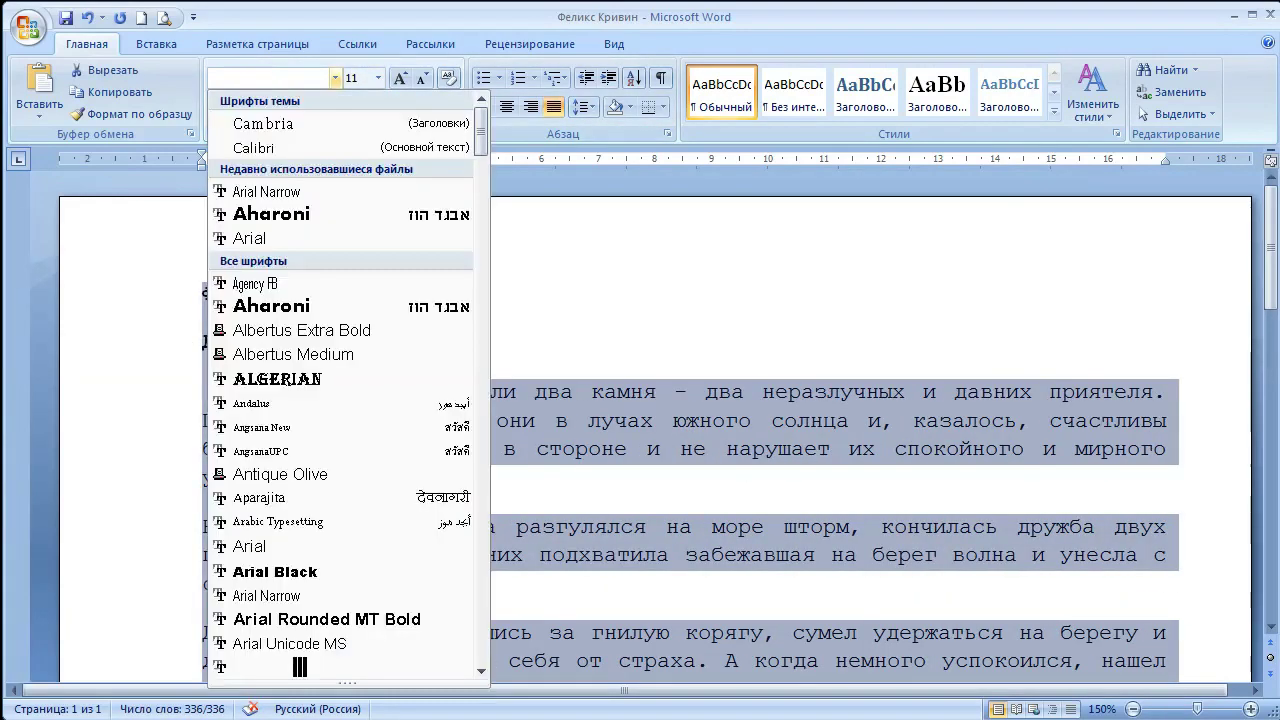
left_click(266, 191)
left_click(460, 423)
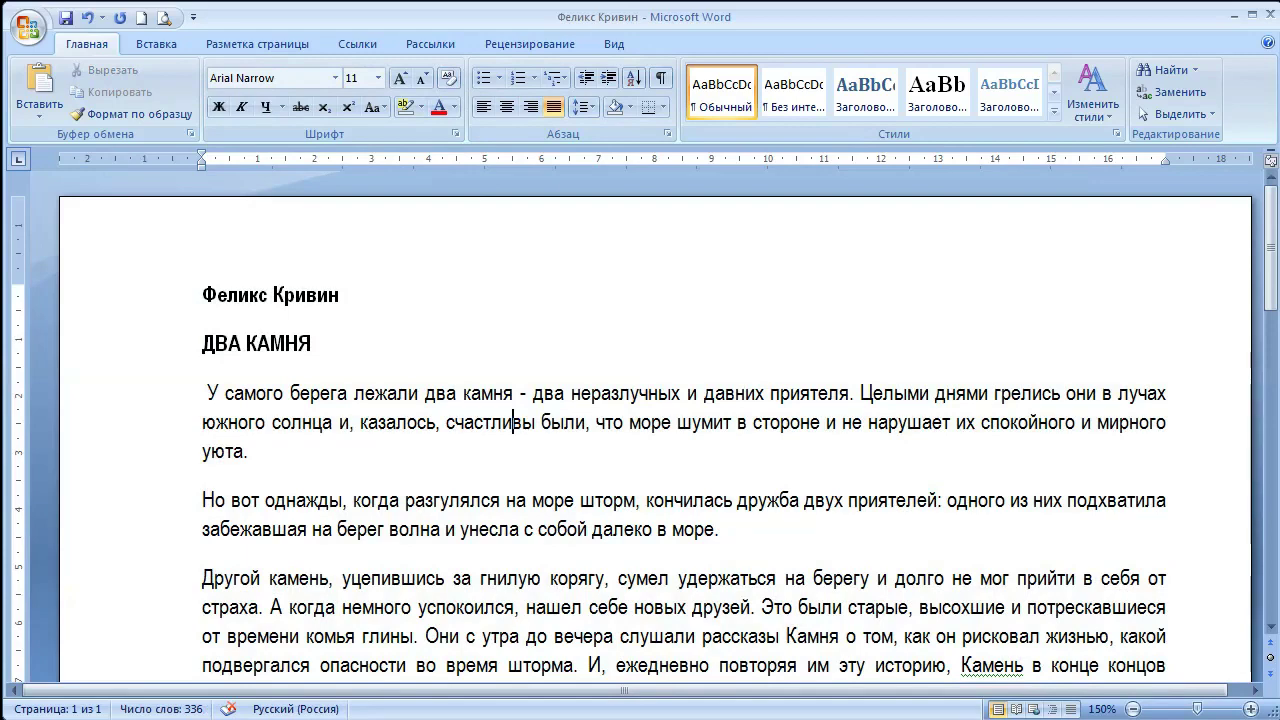
key("ctrl+a")
left_click_drag(201, 153, 272, 153)
left_click(383, 343)
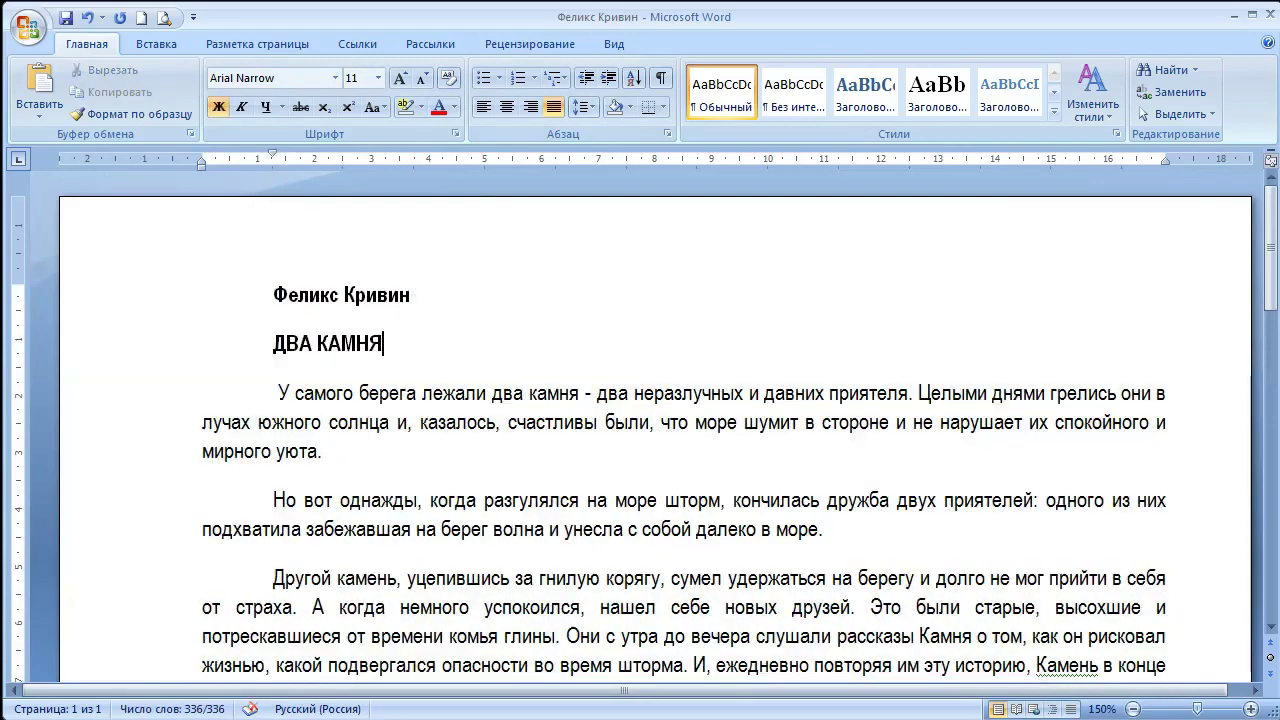